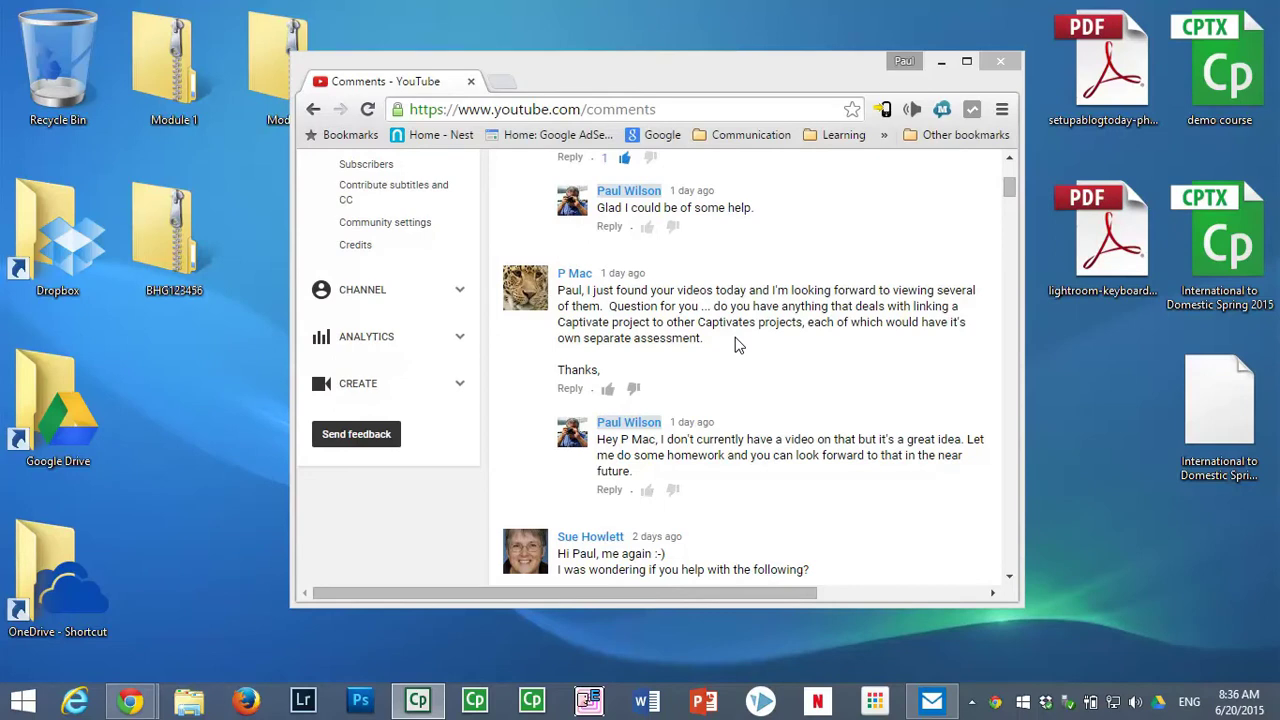
Close the Chrome window showing the YouTube comments page
left_click(999, 61)
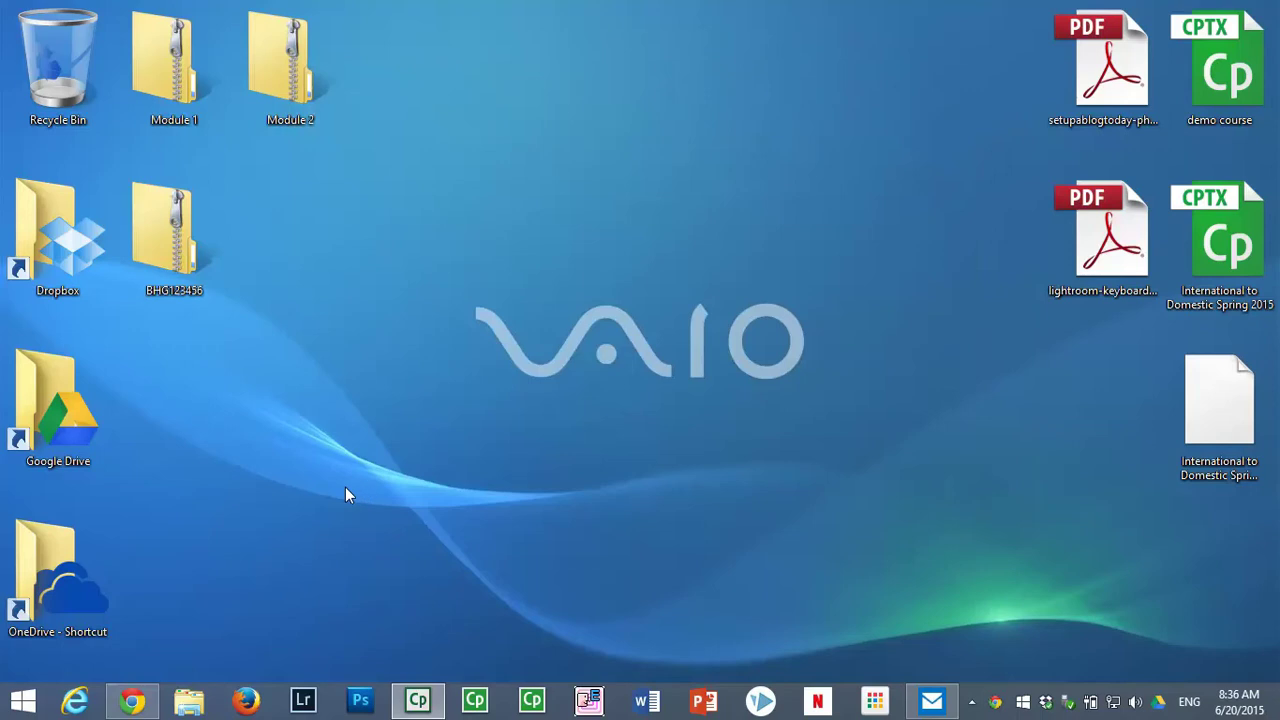
Show the Start screen's full apps list, scrolled to Adobe Multi SCO Packager 8
left_click(25, 704)
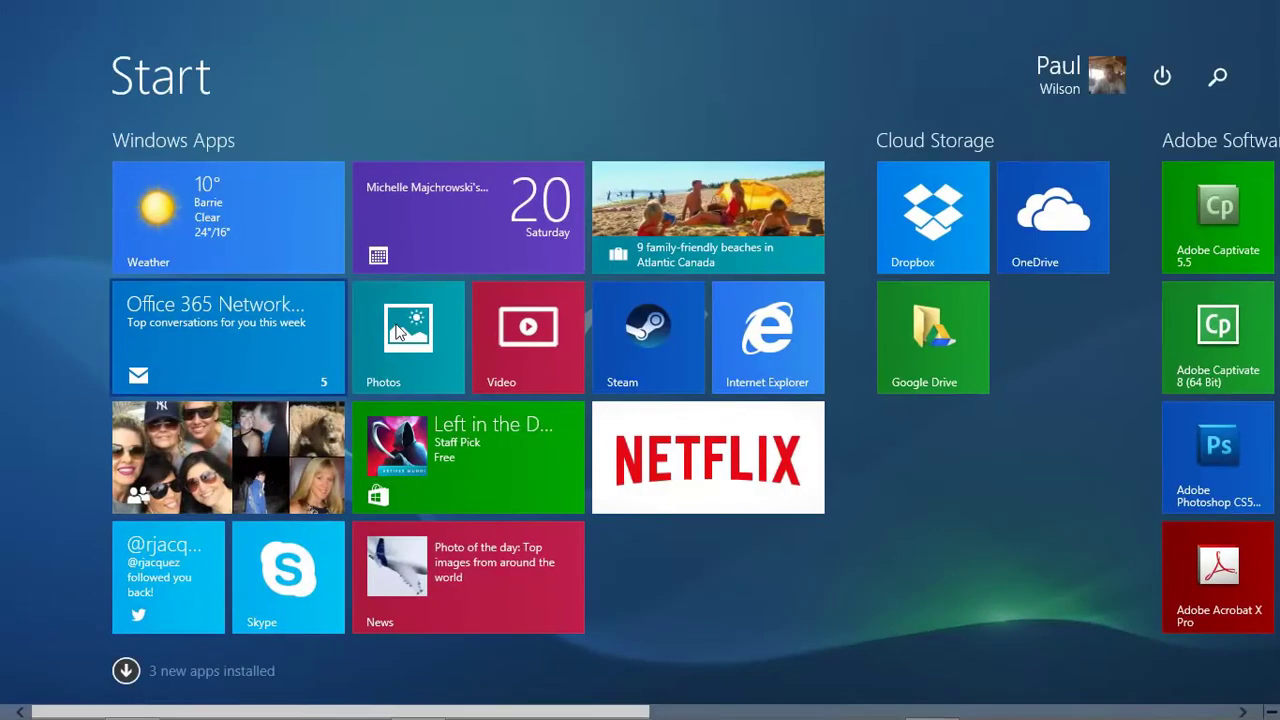
left_click(126, 670)
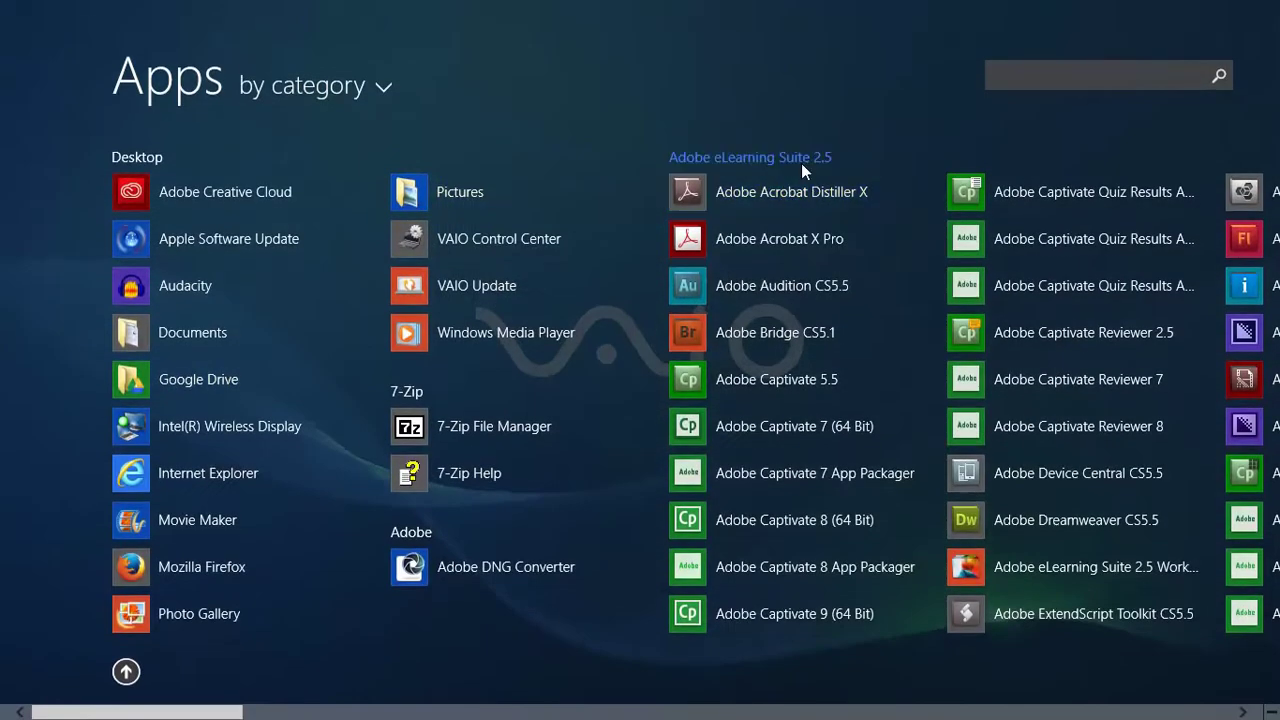
scroll(803, 170, "down", 2)
scroll(801, 170, "down", 2)
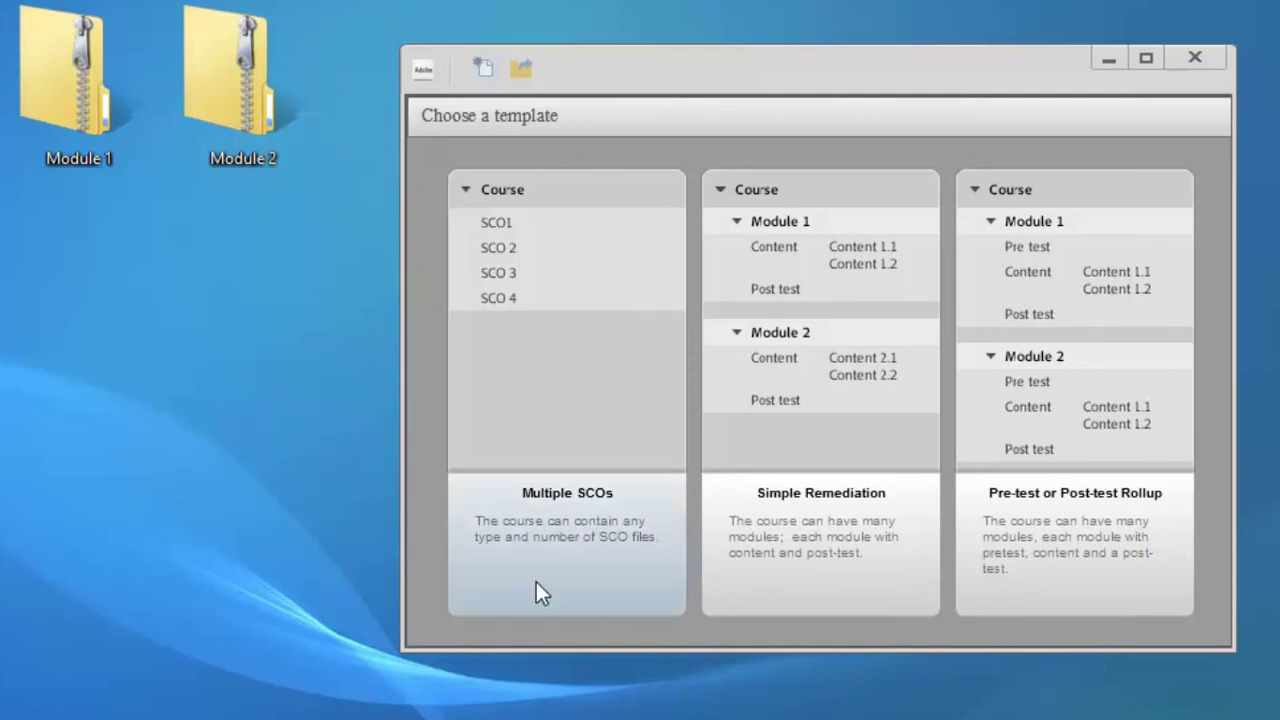
Begin a Multiple SCOs course with identifier HR-1234, description 'Description' and version 0.1
left_click(573, 546)
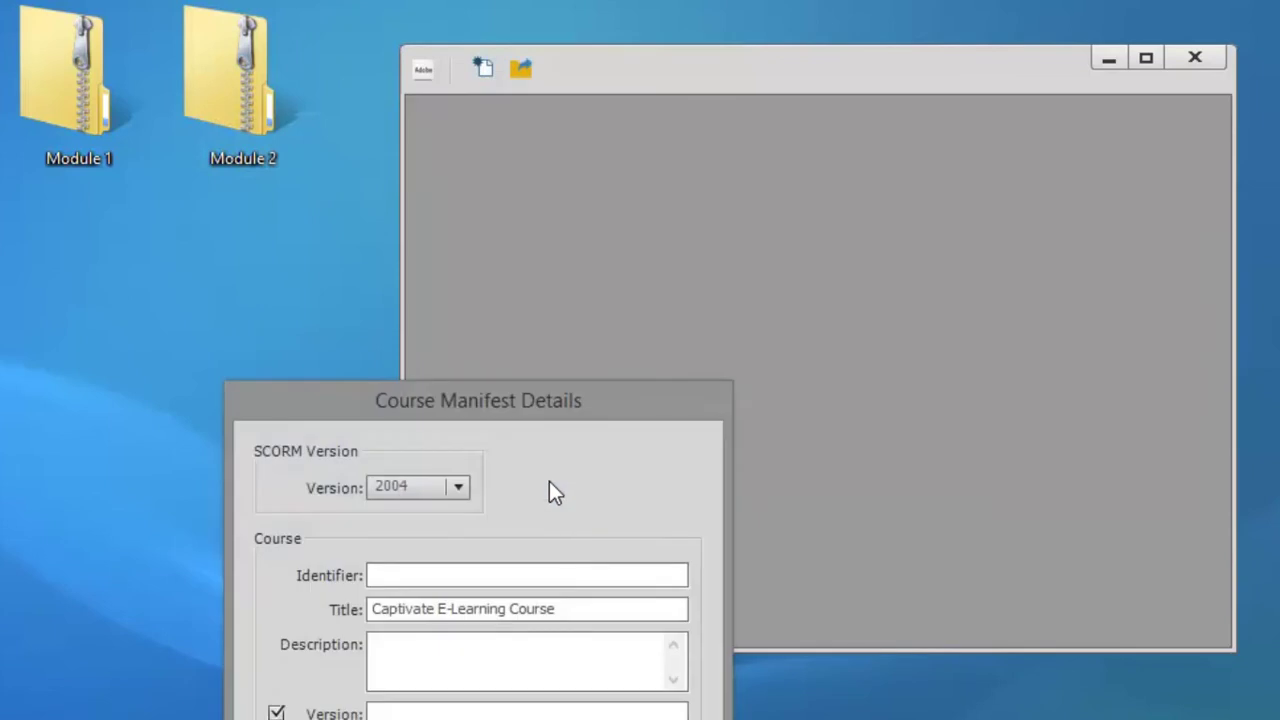
left_click_drag(517, 409, 806, 128)
left_click(692, 302)
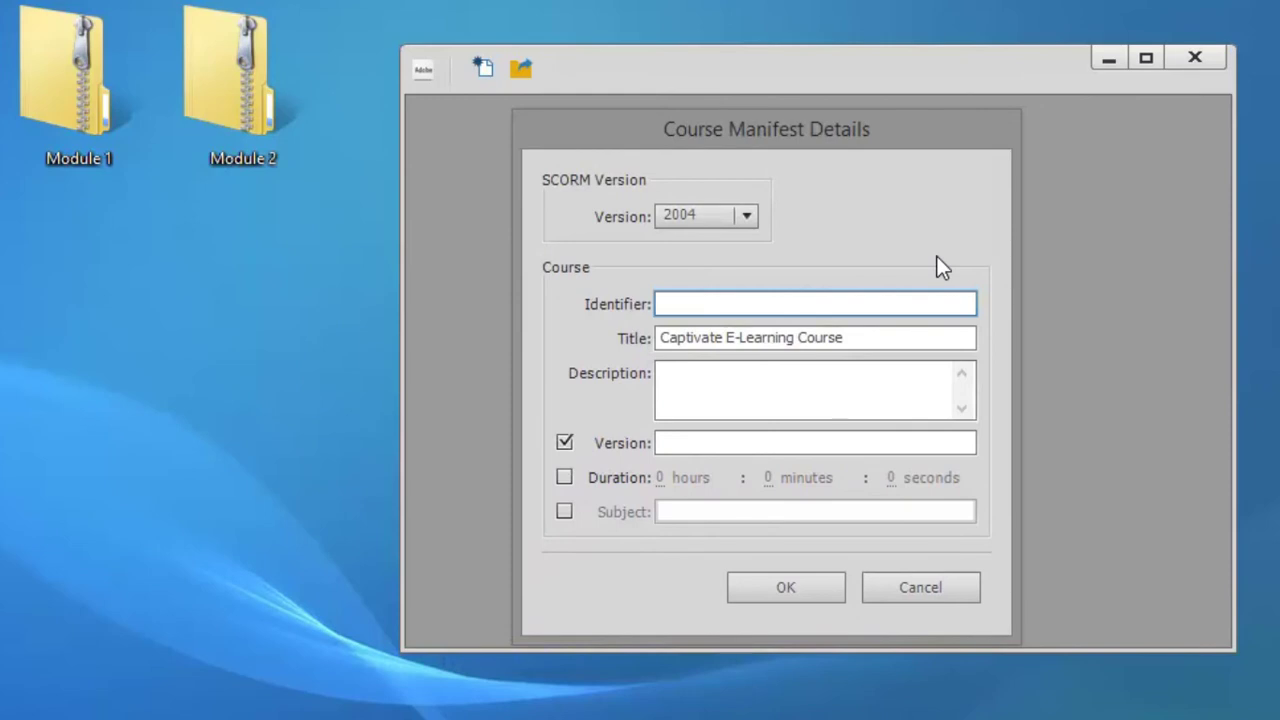
type("HR-1234")
left_click(714, 382)
type("Des")
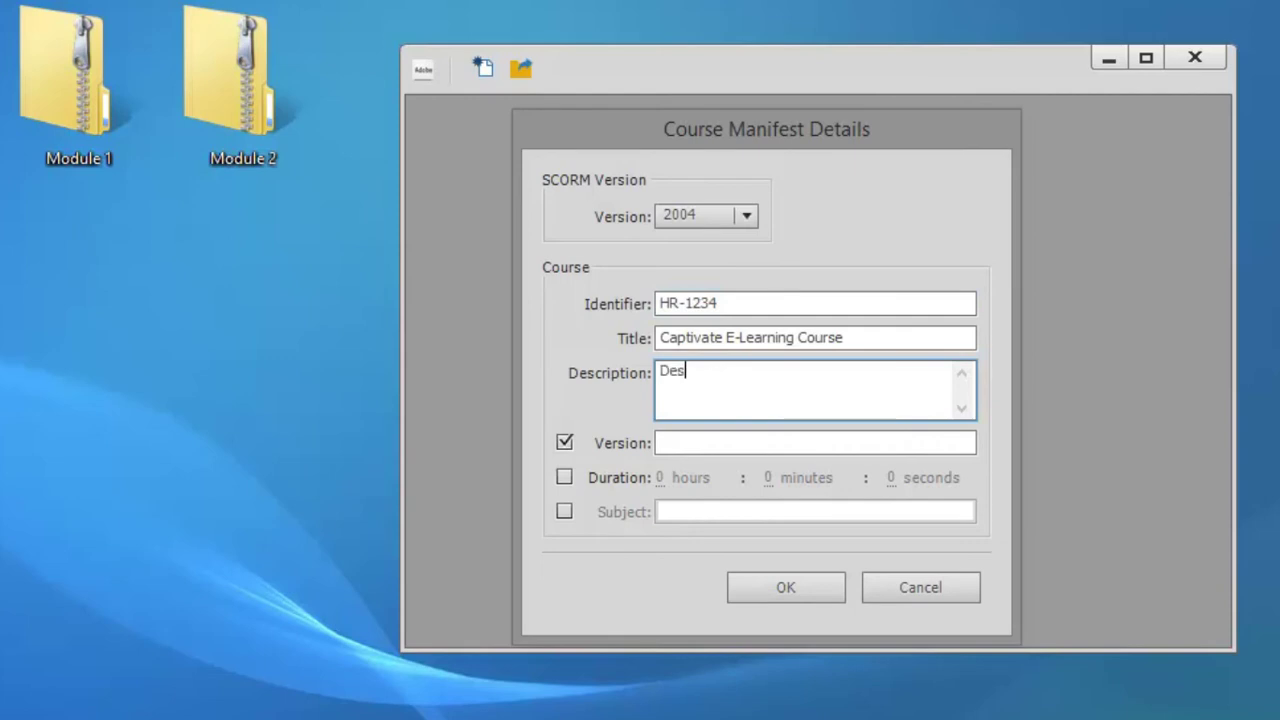
type("cription")
left_click(695, 442)
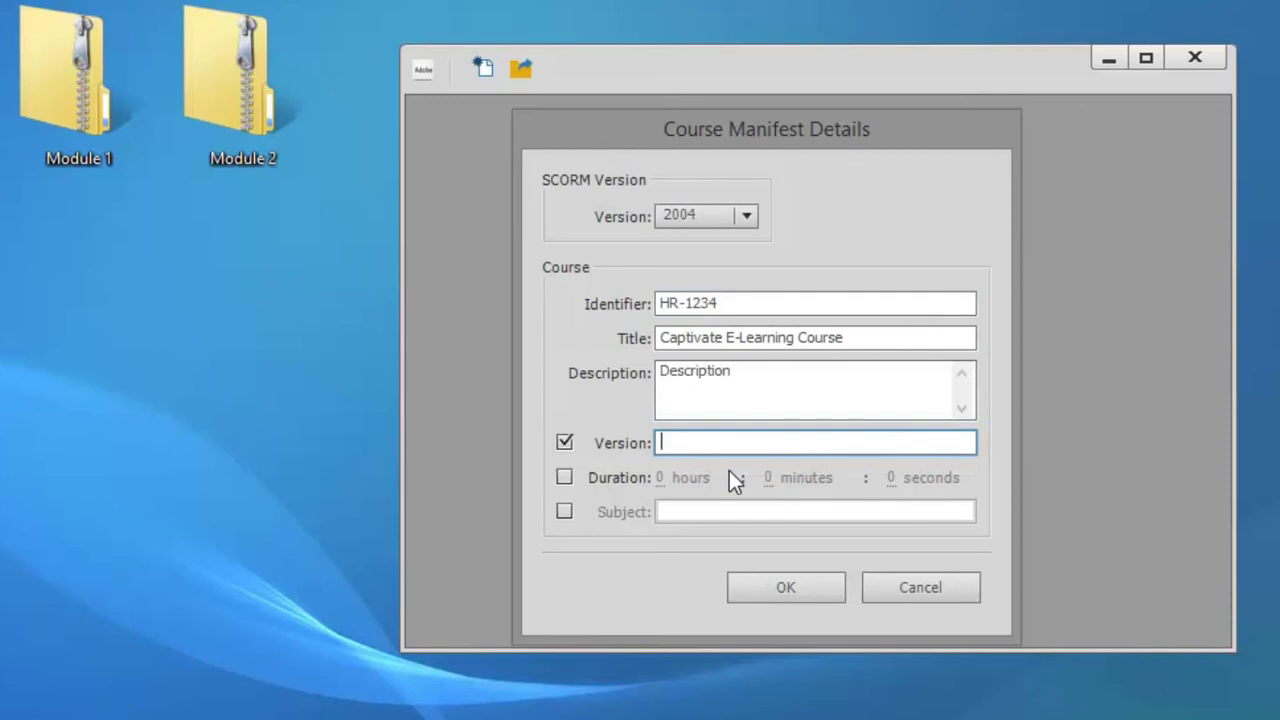
type("0.1")
Give the course a 10-minute duration and the subject Orientation
left_click(564, 480)
left_click(768, 479)
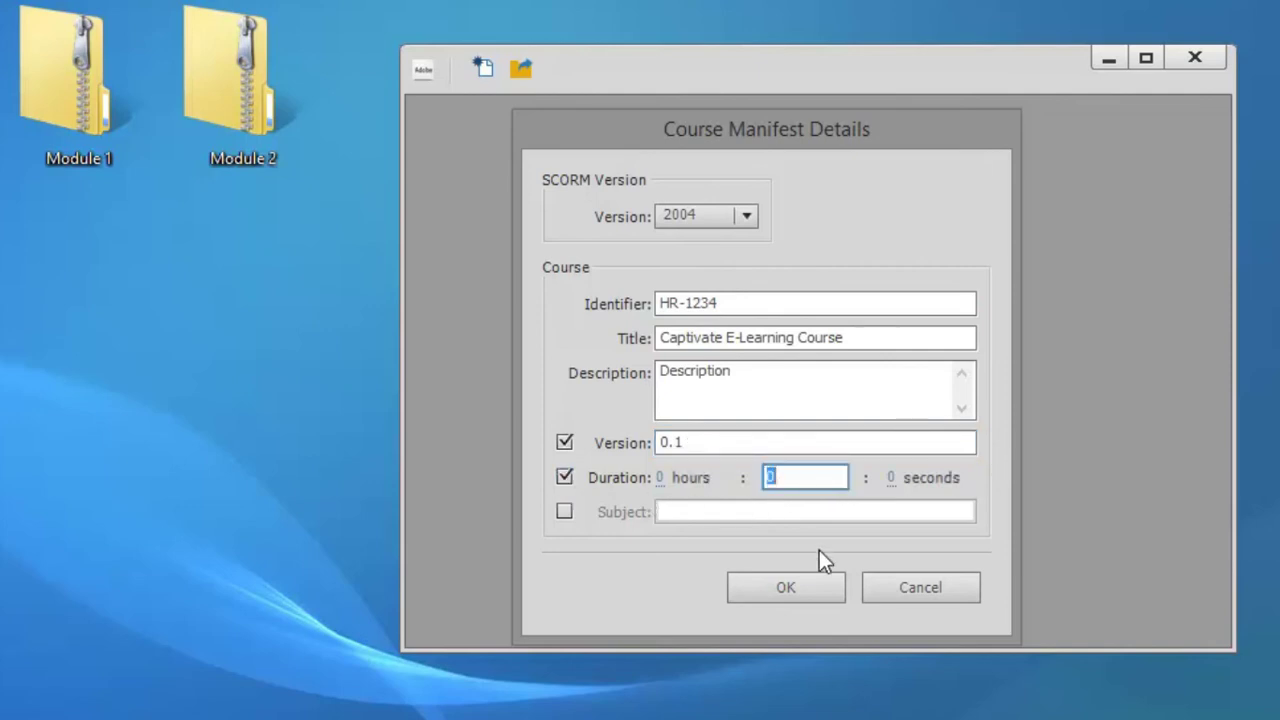
type("10")
left_click(565, 510)
left_click(690, 512)
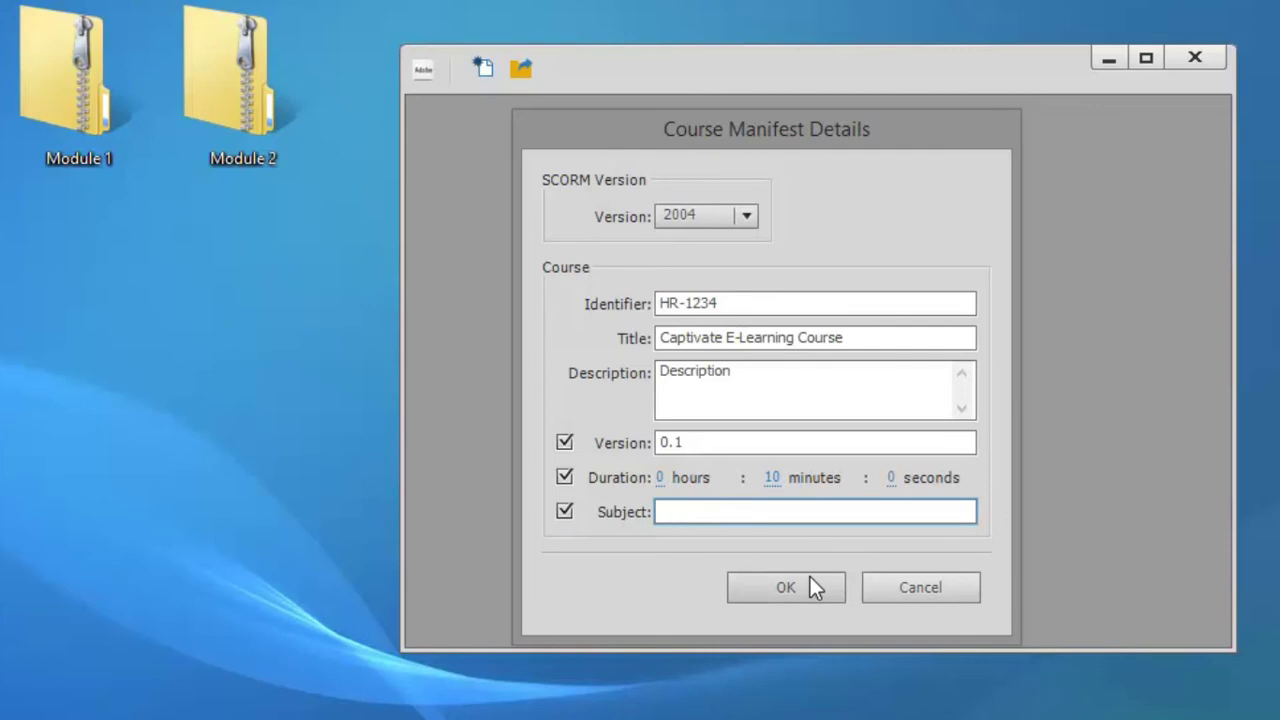
type("Orientation")
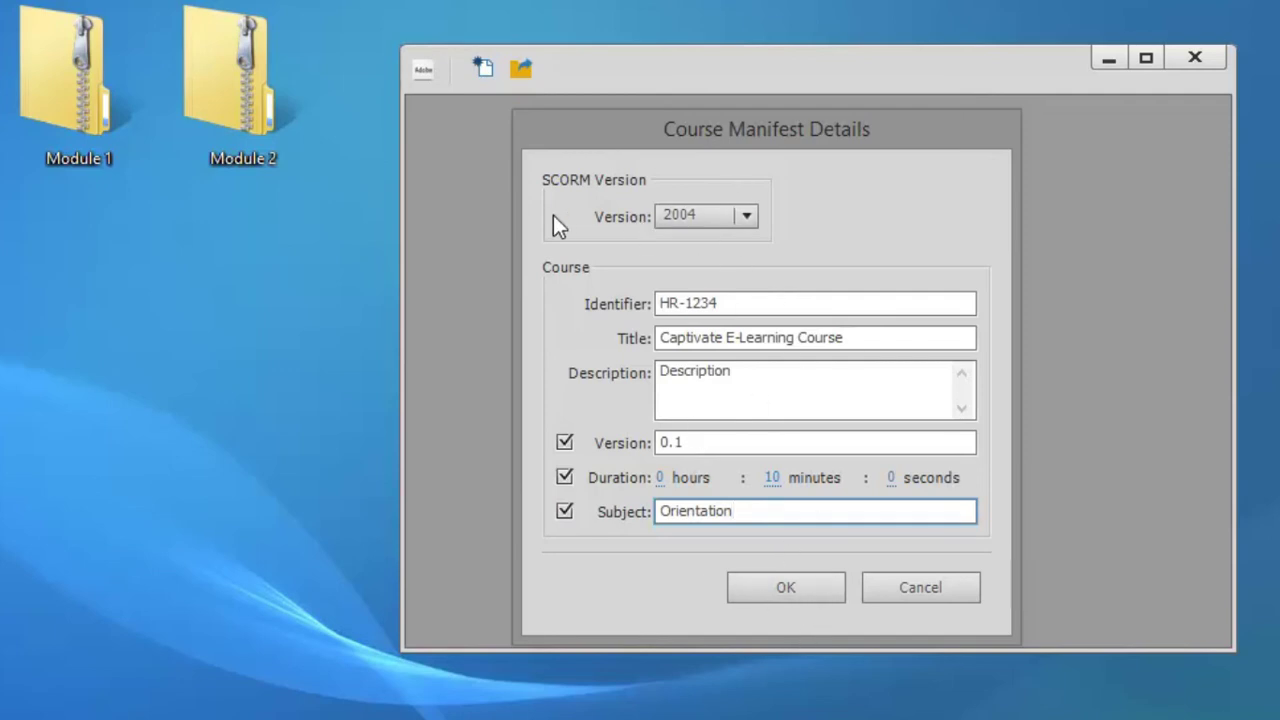
Keep SCORM 2004, correct the identifier to HR1234, and confirm the course details
left_click(740, 216)
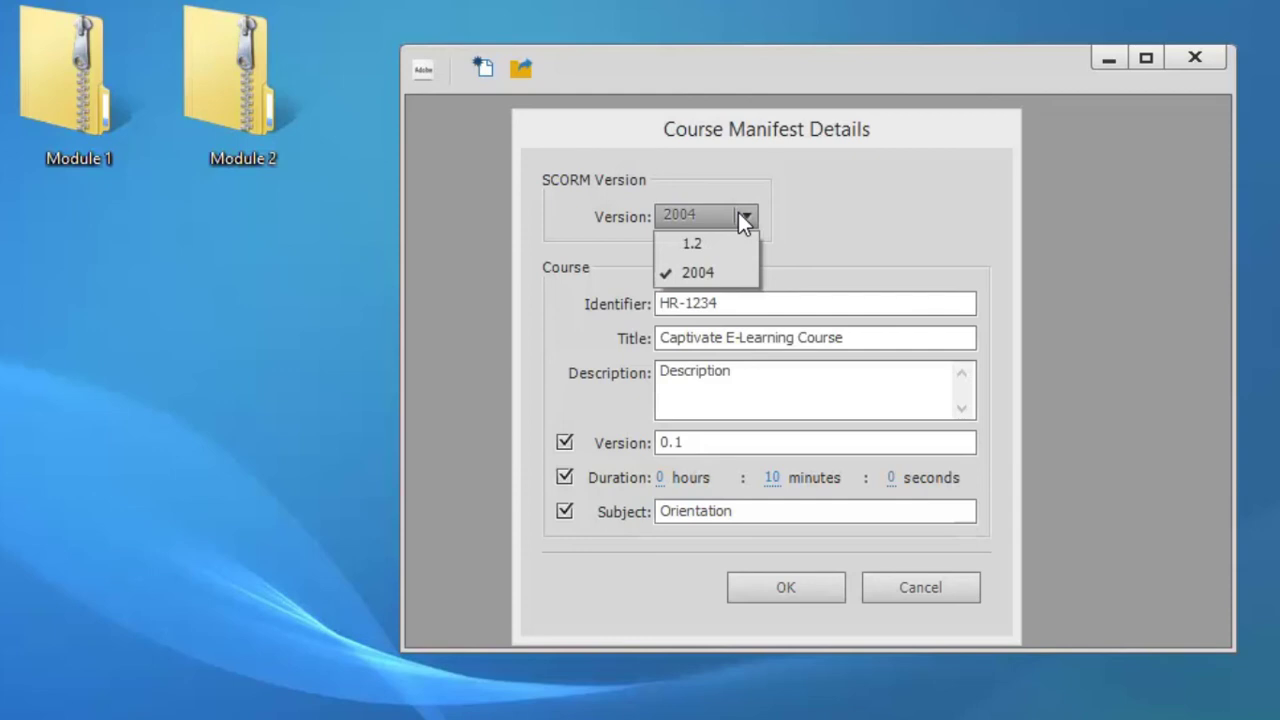
left_click(738, 212)
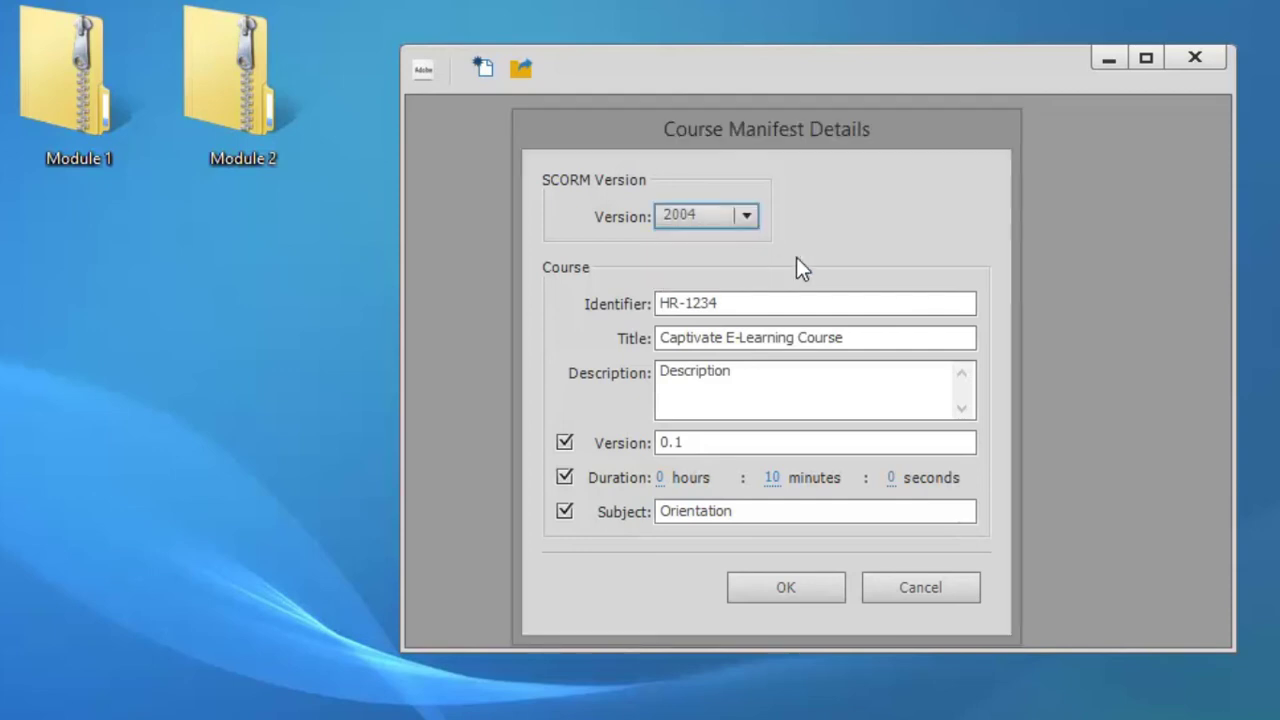
left_click(811, 590)
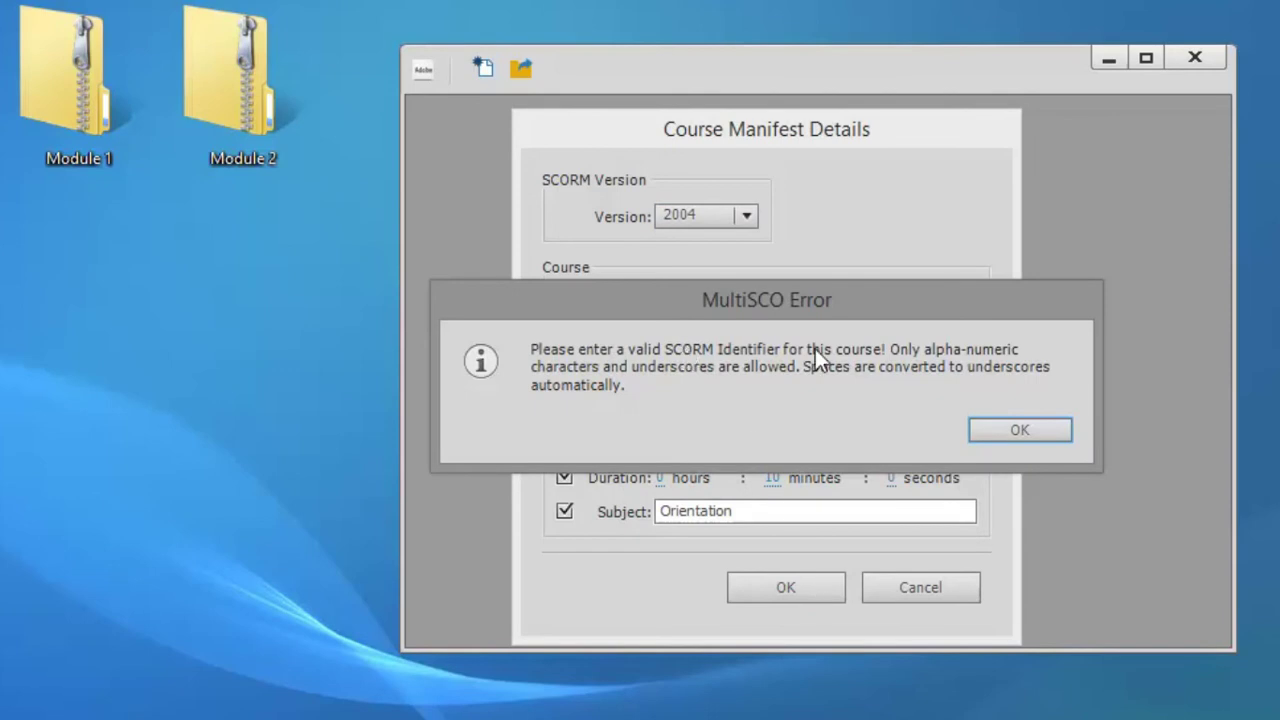
left_click(1060, 430)
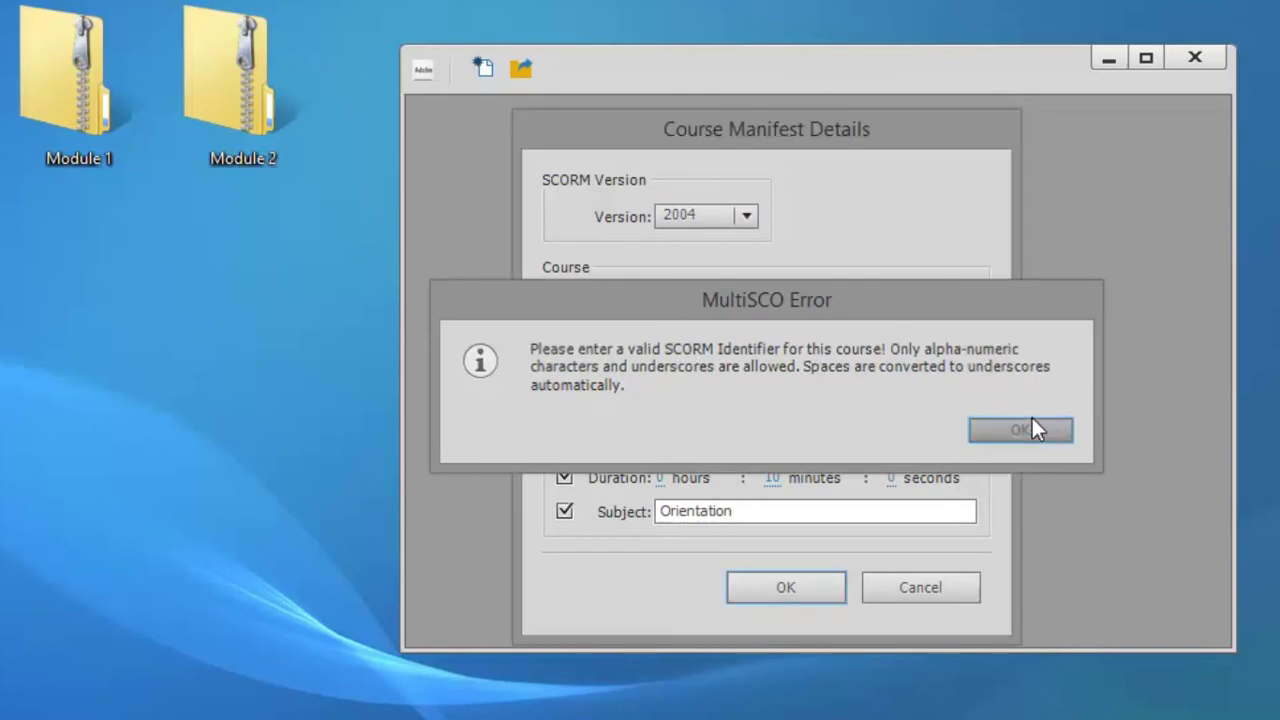
left_click(685, 302)
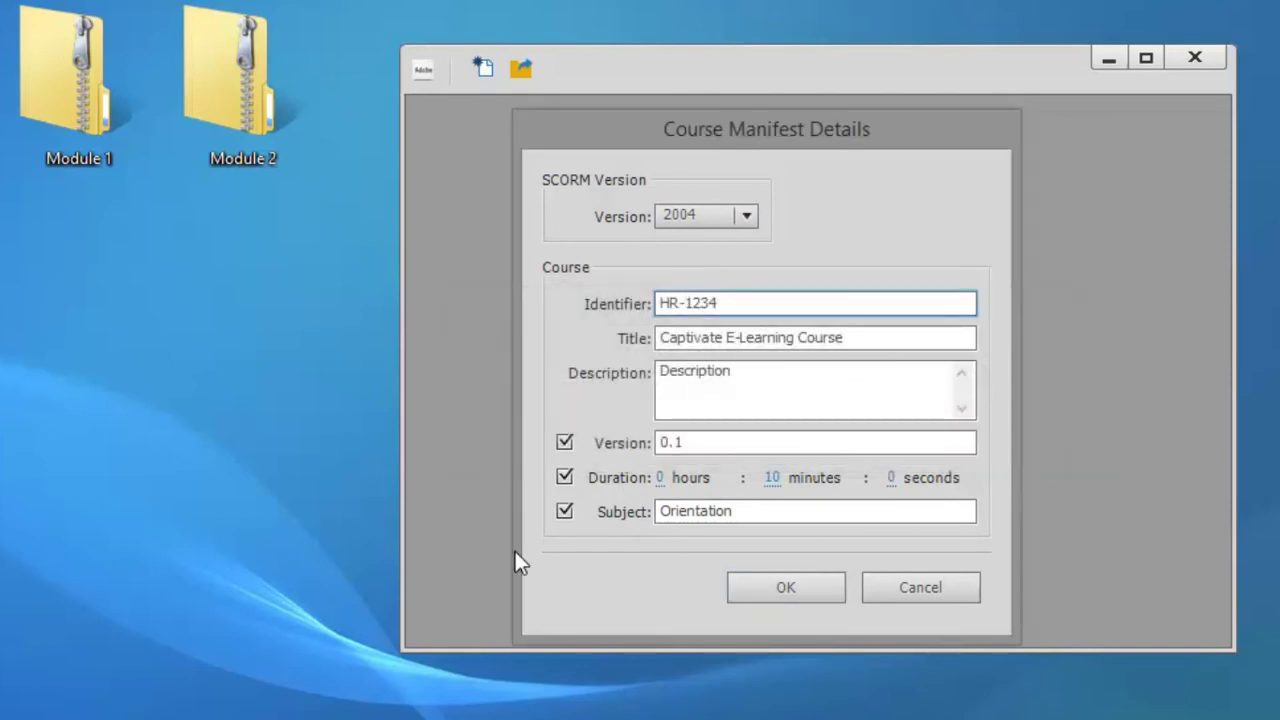
key("BackSpace")
left_click(757, 588)
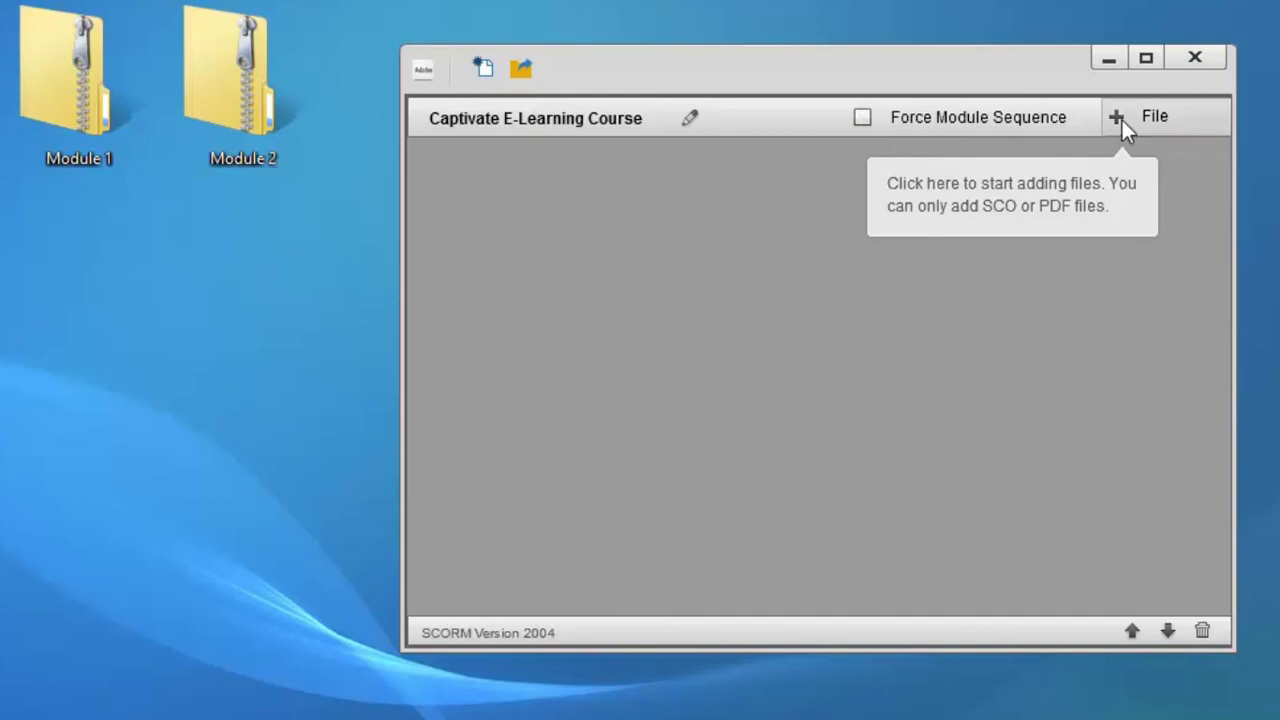
Pick the Module 1 package from the Desktop folder as the course's first module
left_click(1120, 115)
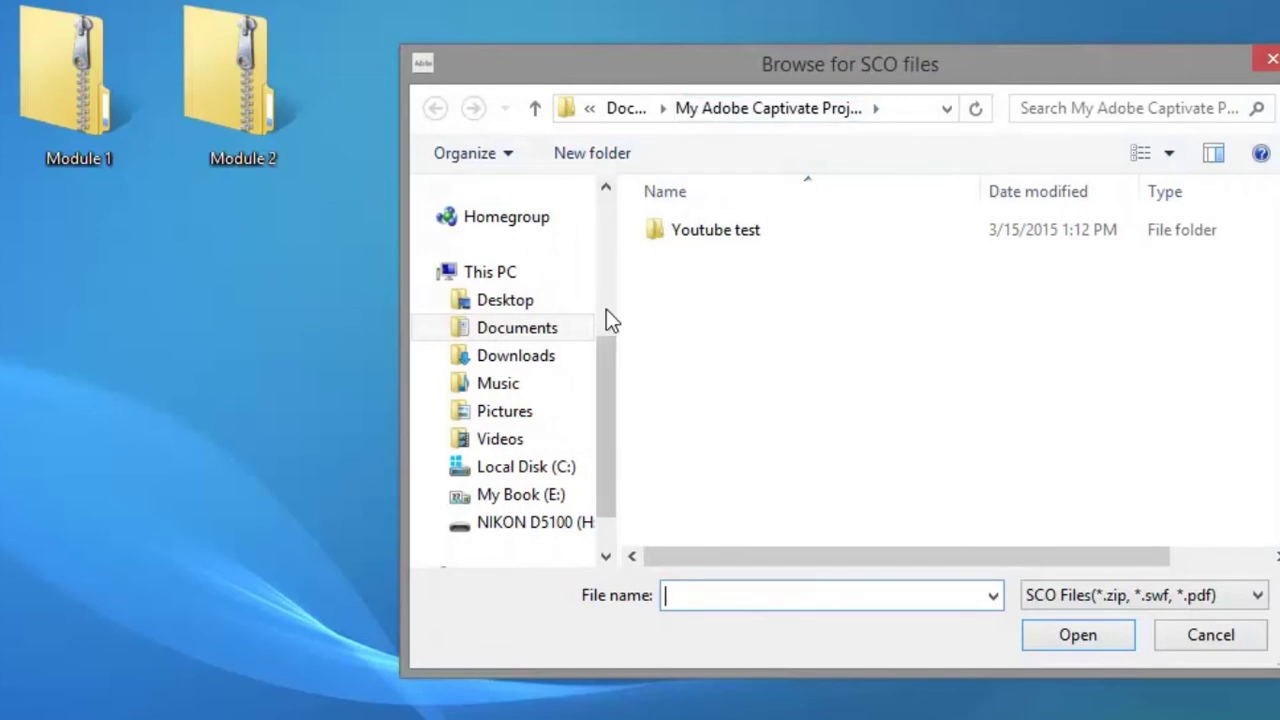
scroll(606, 300, "up", 4)
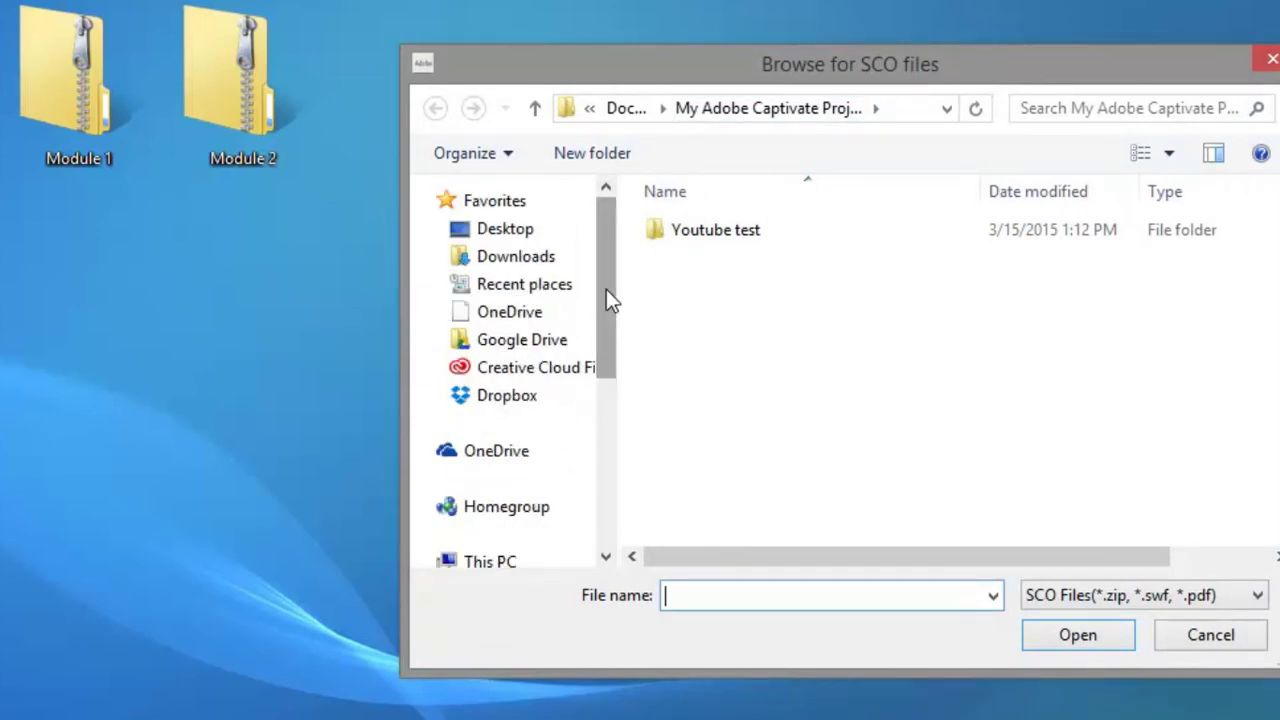
left_click(538, 232)
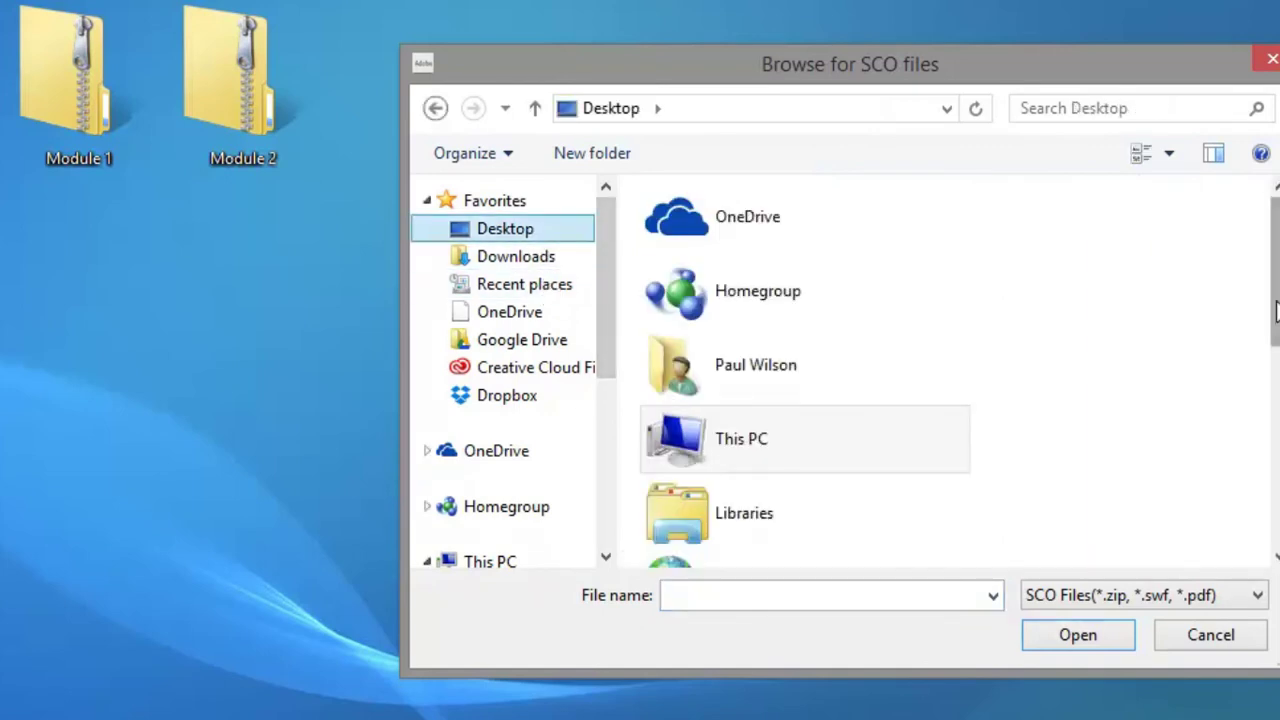
left_click_drag(1275, 296, 1275, 487)
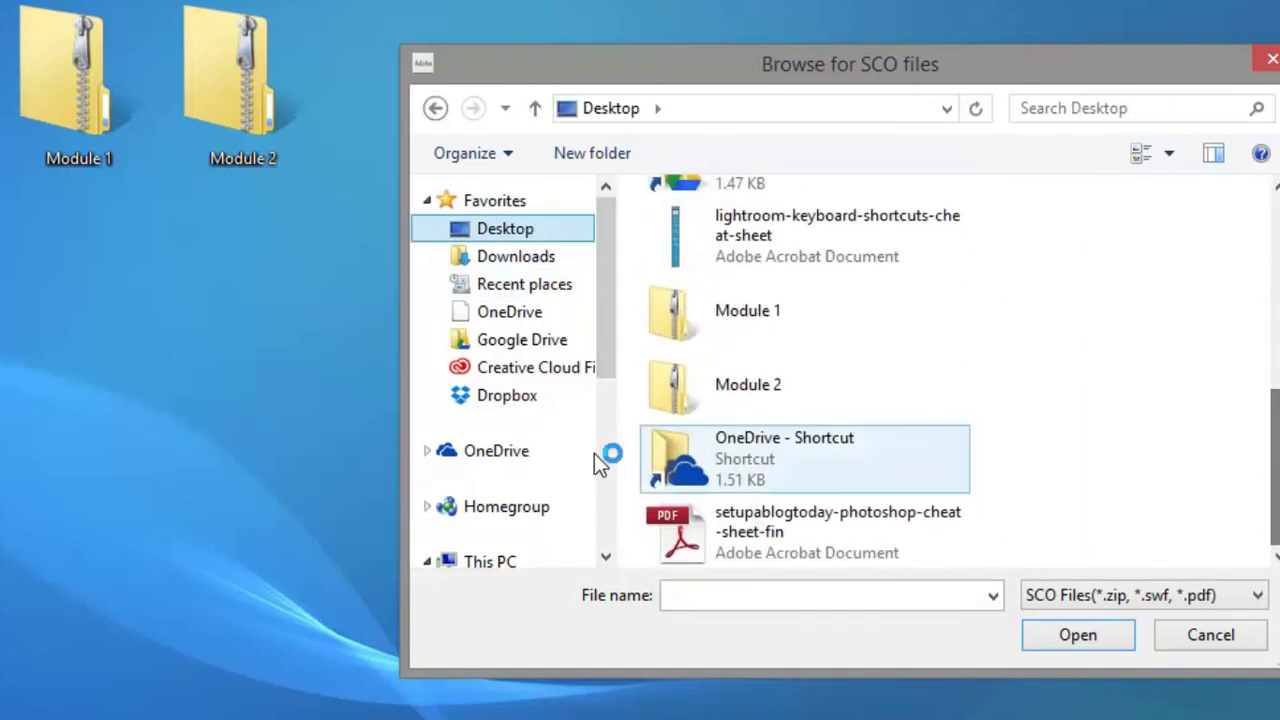
left_click(651, 319)
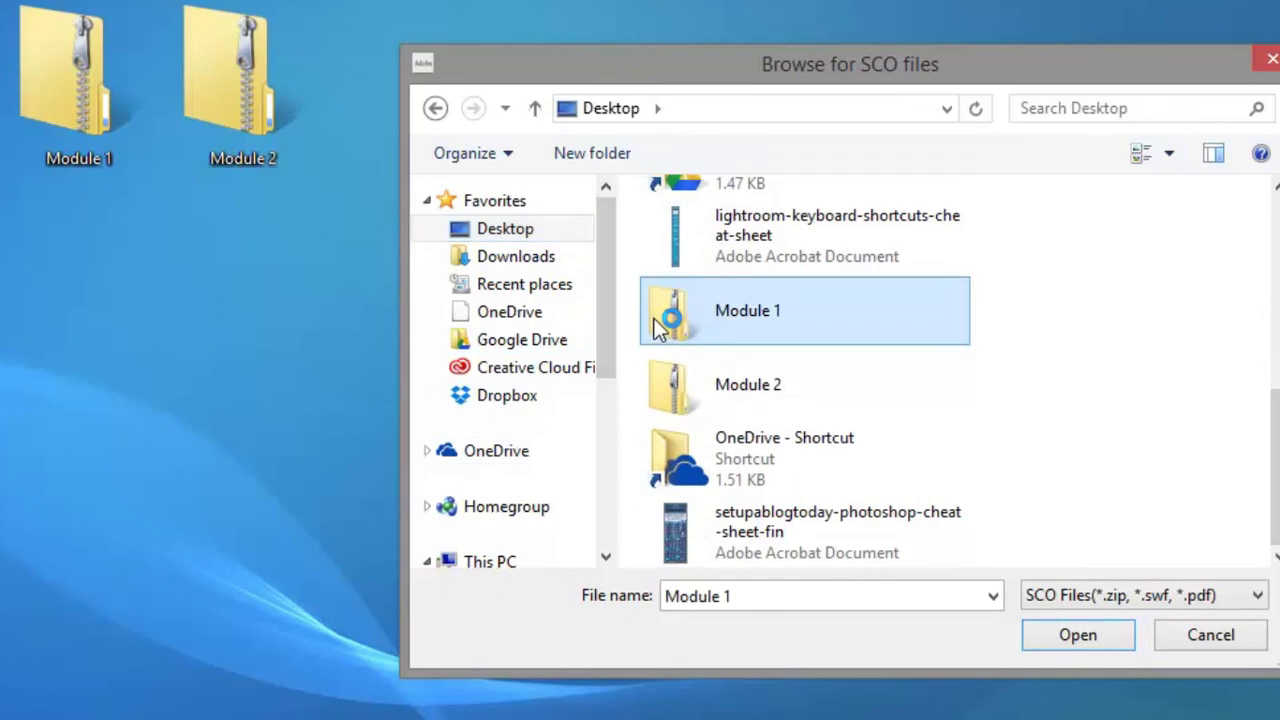
left_click(1077, 635)
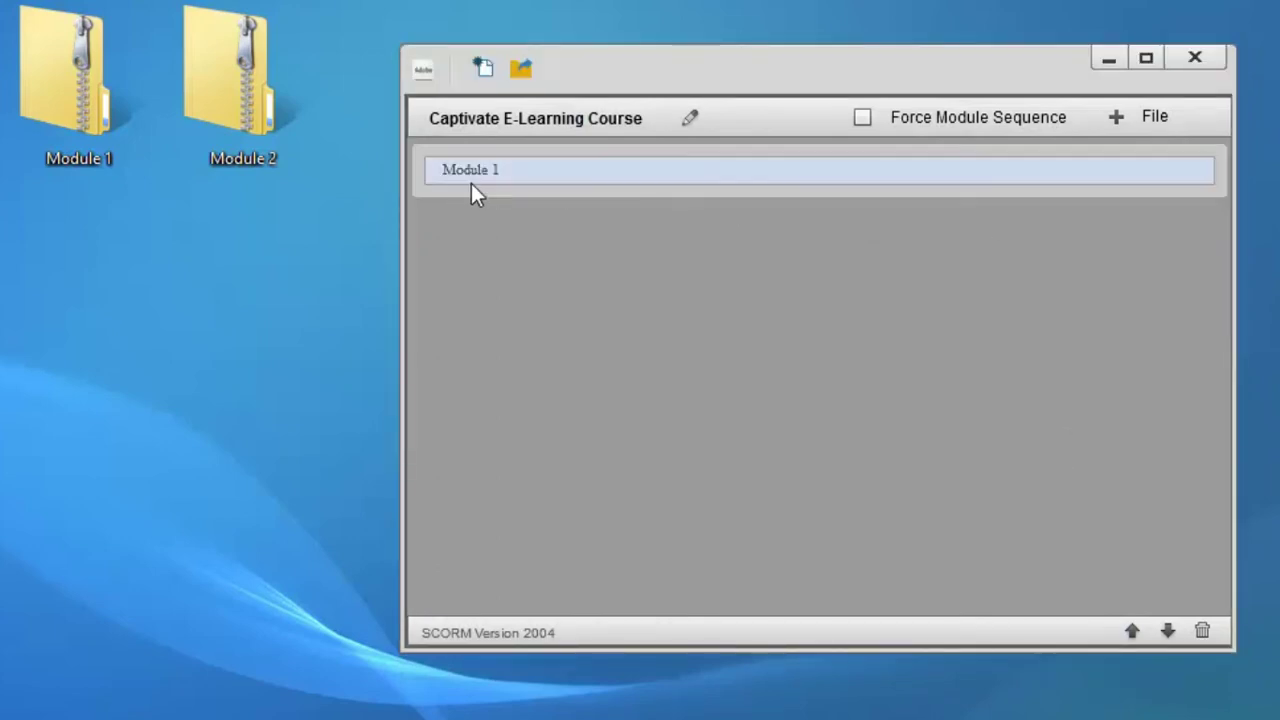
Add the Module 2 package from the Desktop and select its row below Module 1
left_click(1143, 117)
scroll(900, 380, "down", 5)
left_click(791, 396)
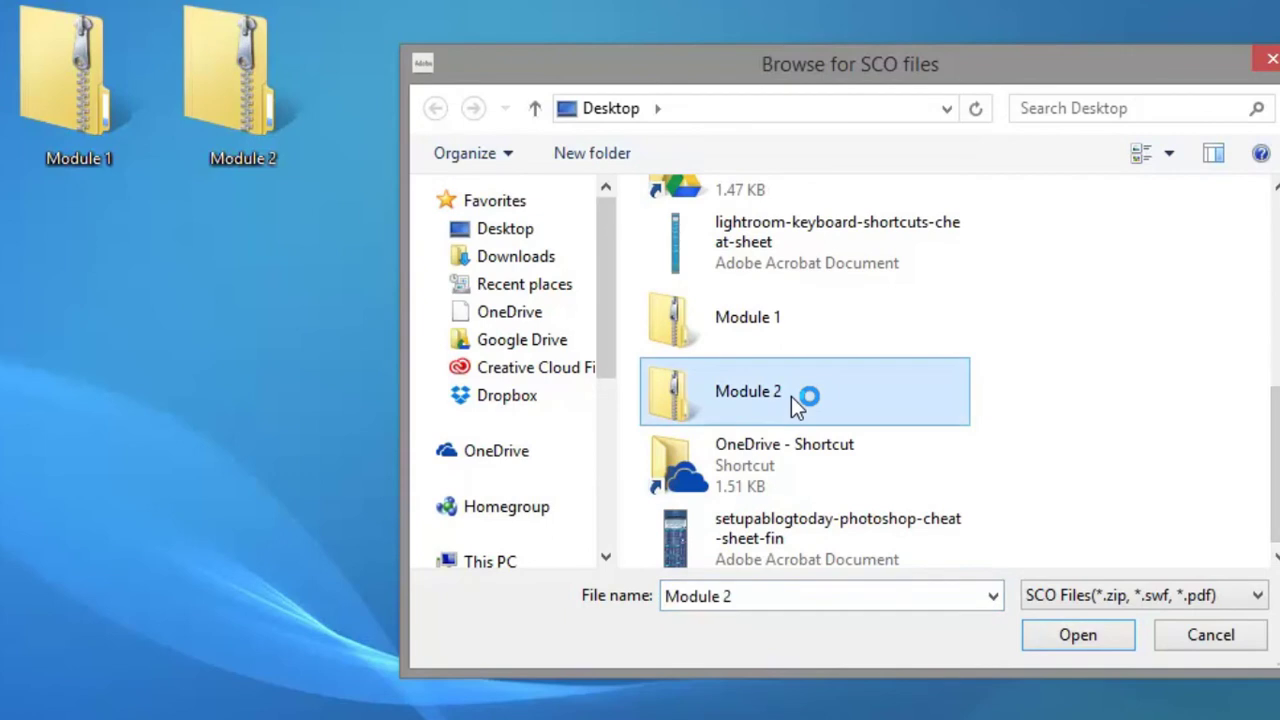
left_click(1078, 634)
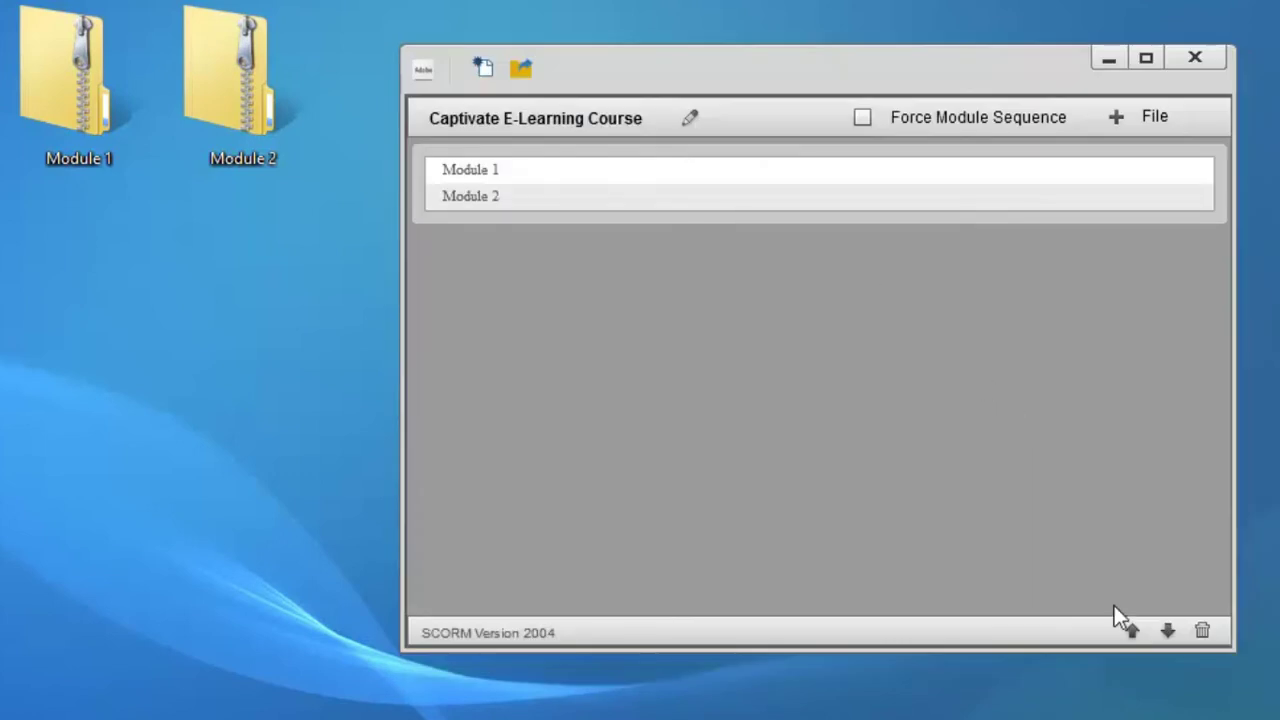
left_click(1013, 203)
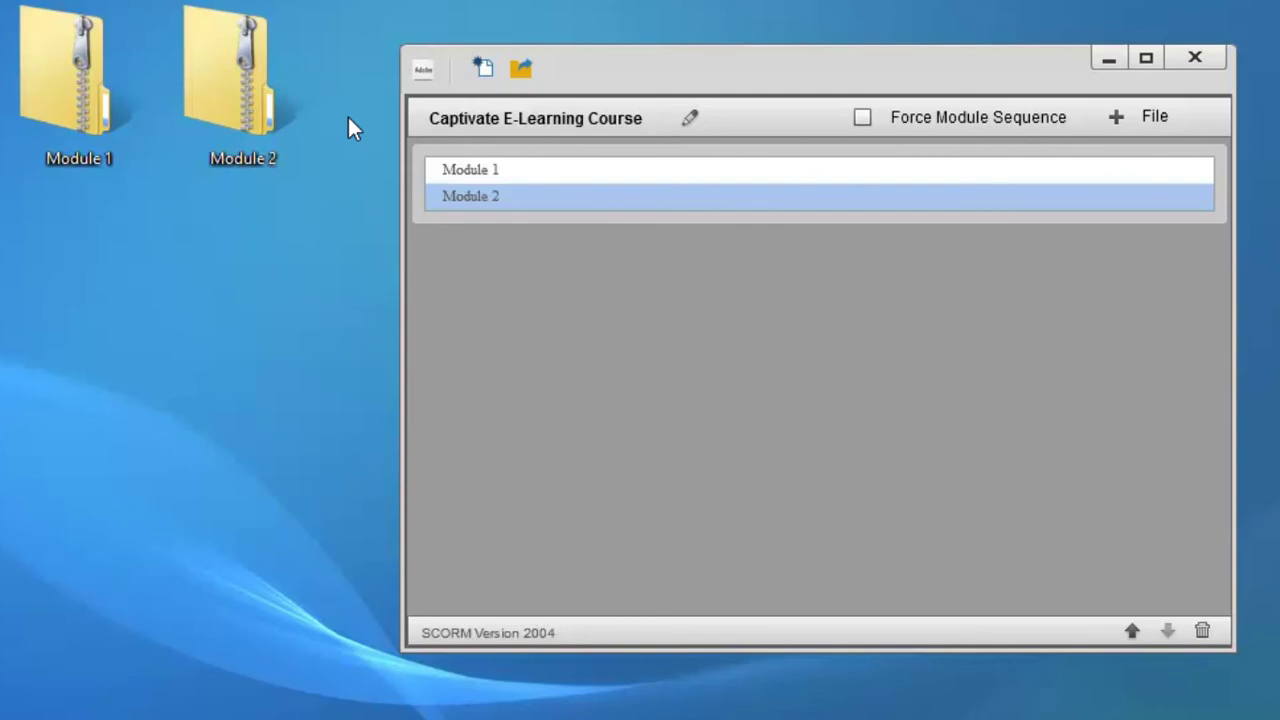
Open the HR1234 publish settings and choose the Desktop as the publish folder
left_click(522, 68)
left_click_drag(460, 388, 765, 224)
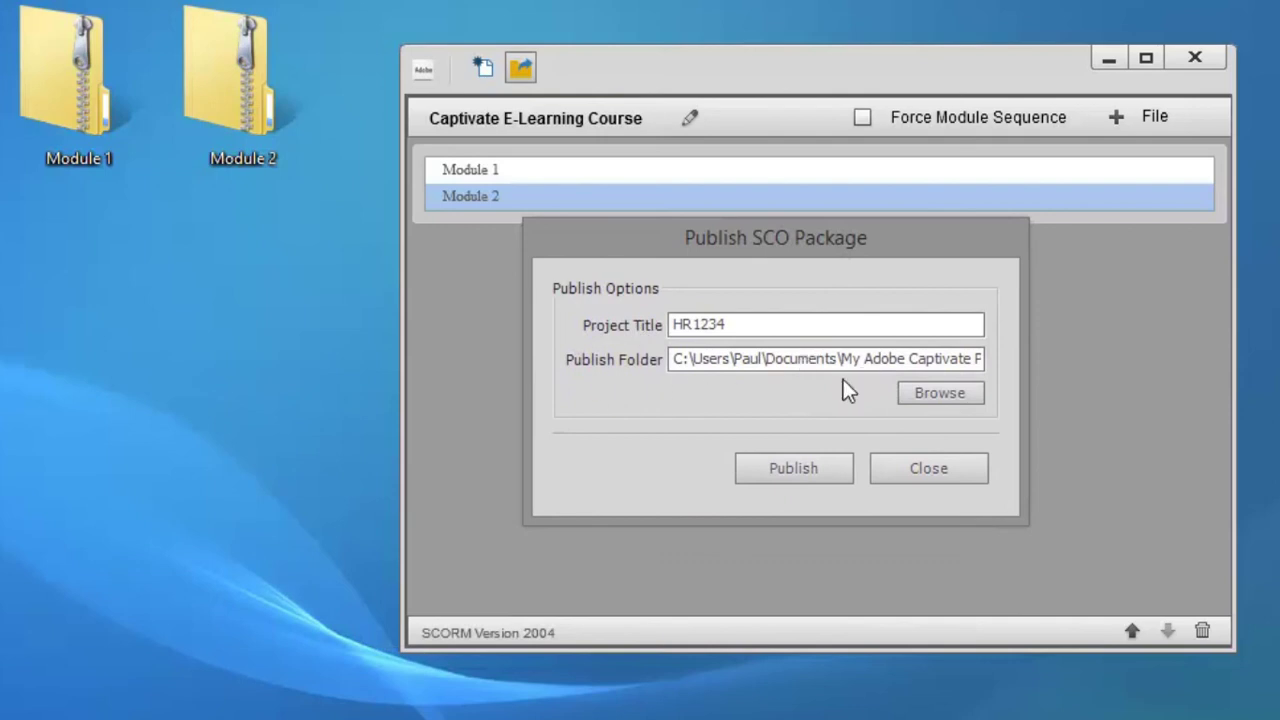
left_click(946, 394)
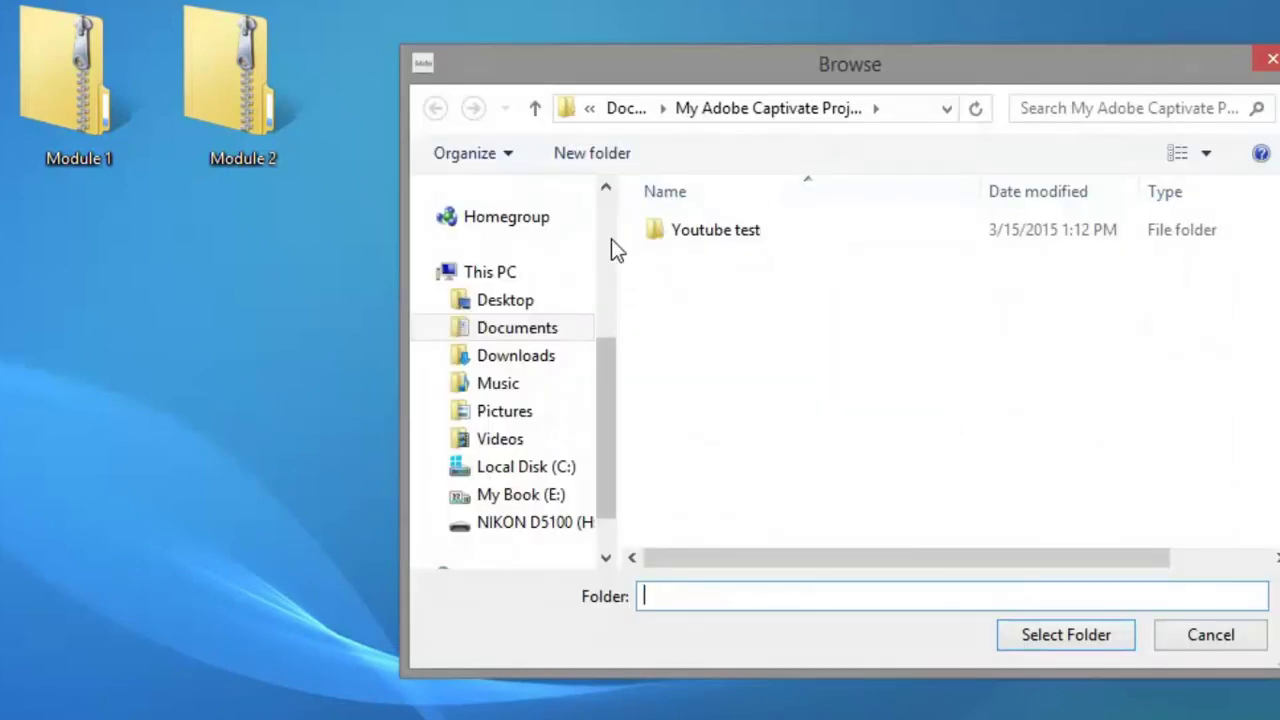
scroll(610, 240, "up", 5)
left_click(533, 238)
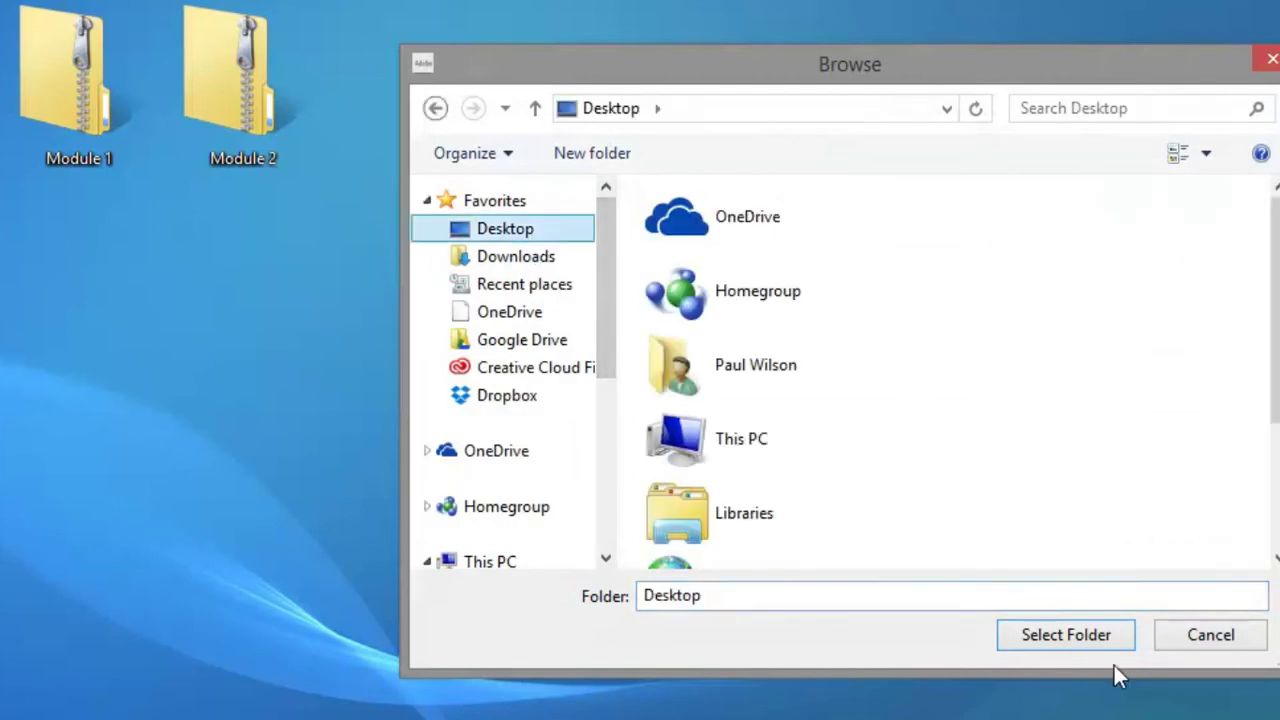
left_click(1093, 637)
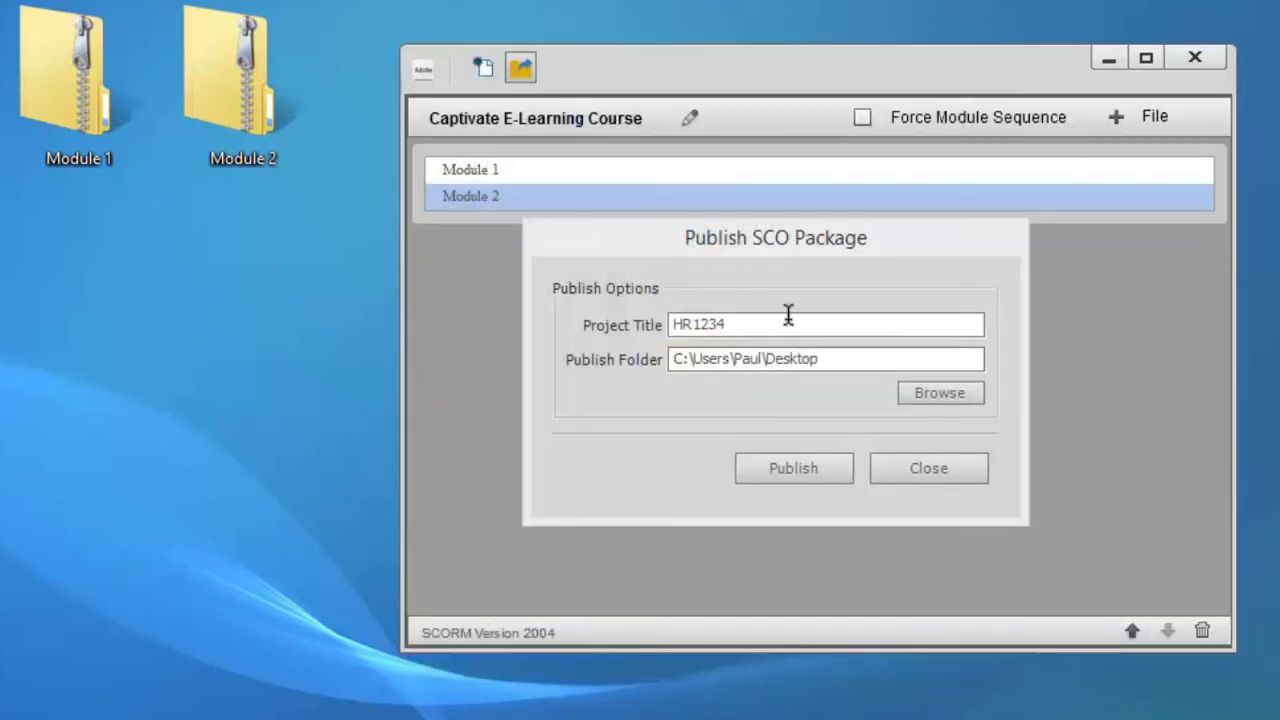
Publish the HR1234 package and acknowledge the 'SCORM package created!' message
left_click(787, 460)
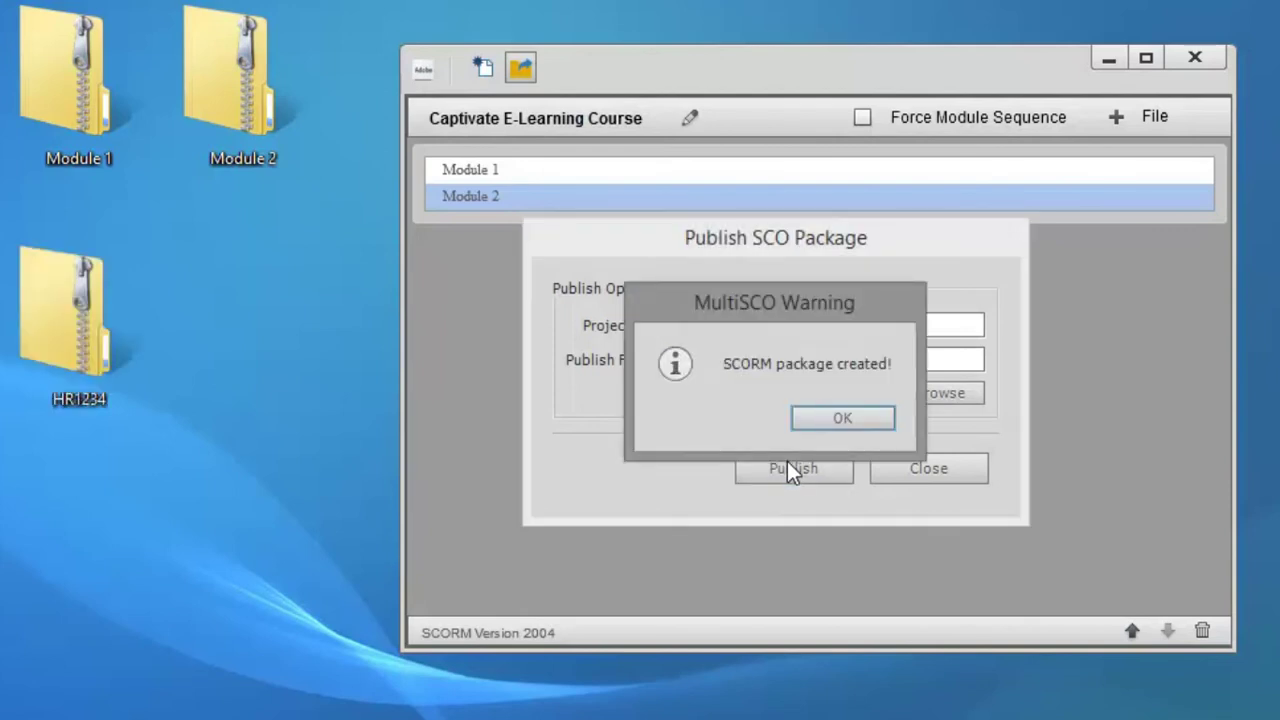
left_click(860, 420)
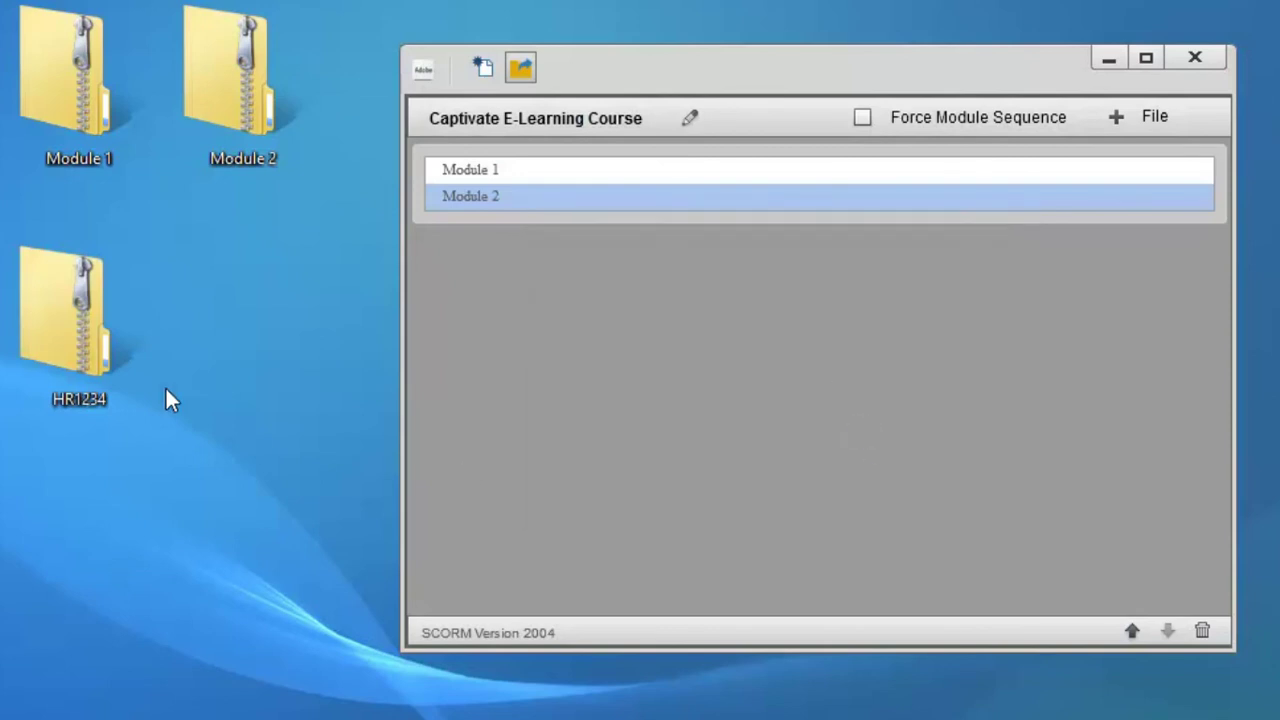
mouse_move(88, 330)
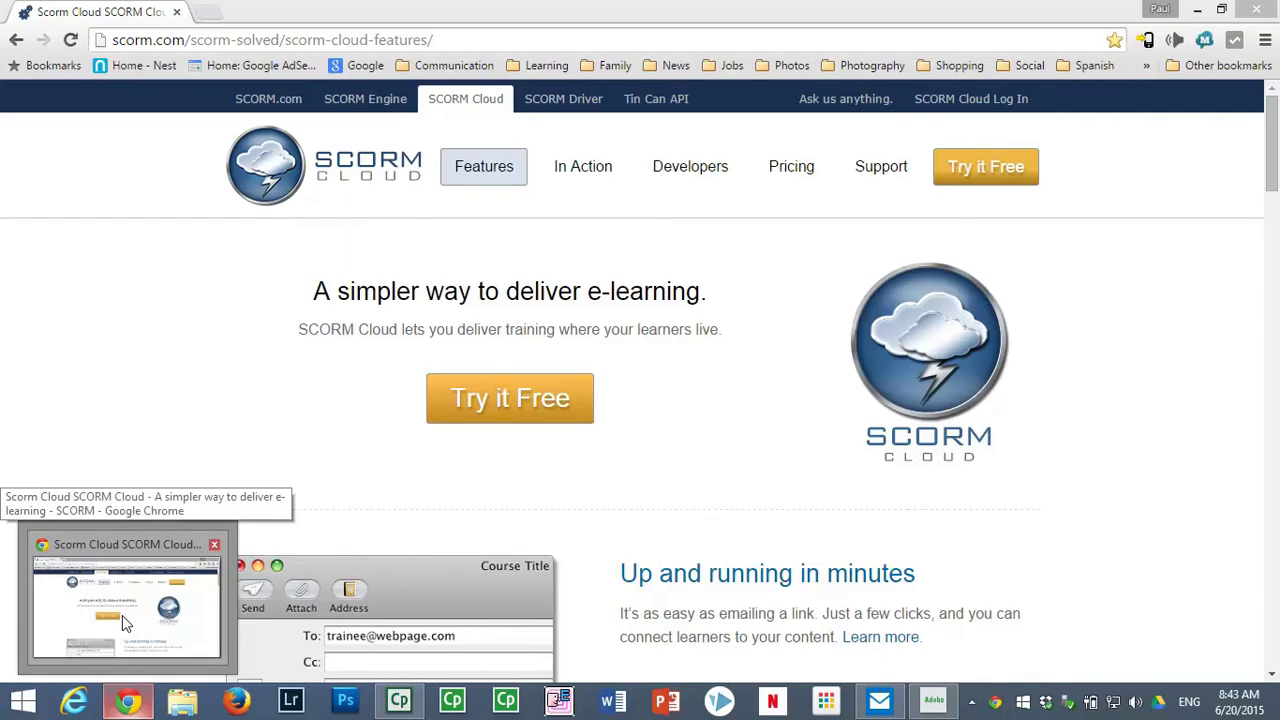
Log in to SCORM Cloud and delete the Captivate E-Learning Course from the library
left_click(122, 616)
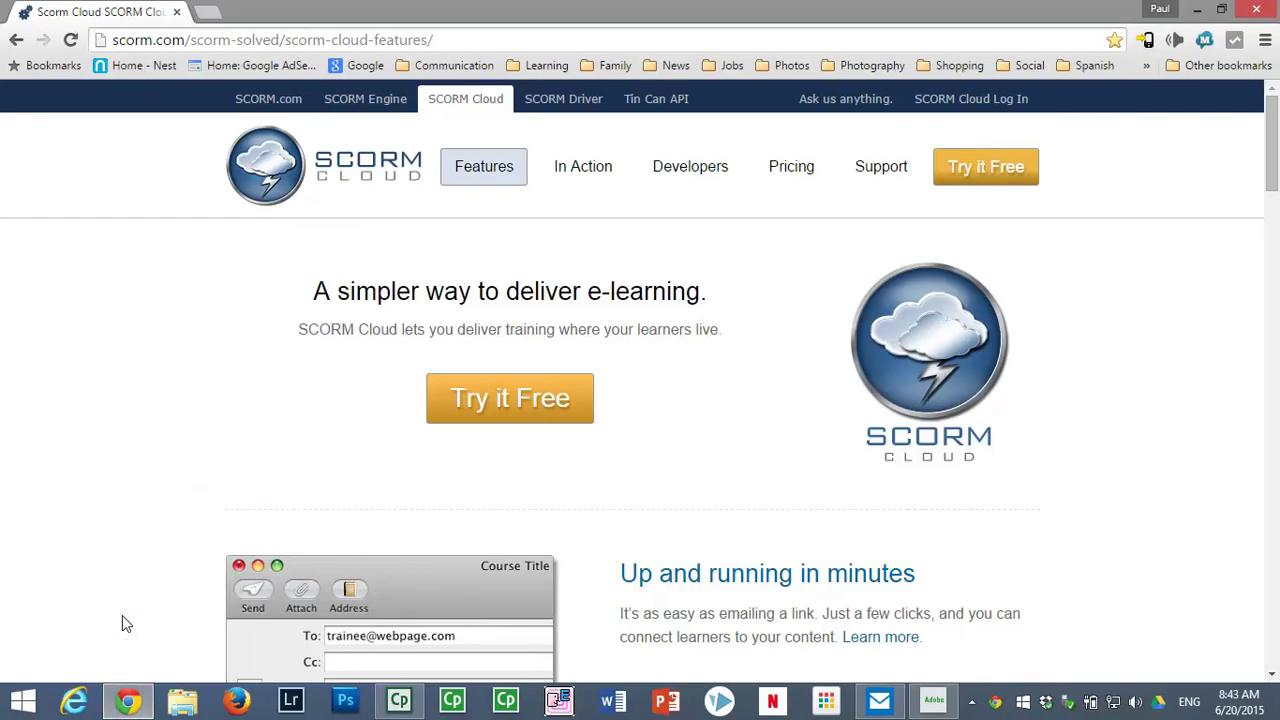
left_click(996, 101)
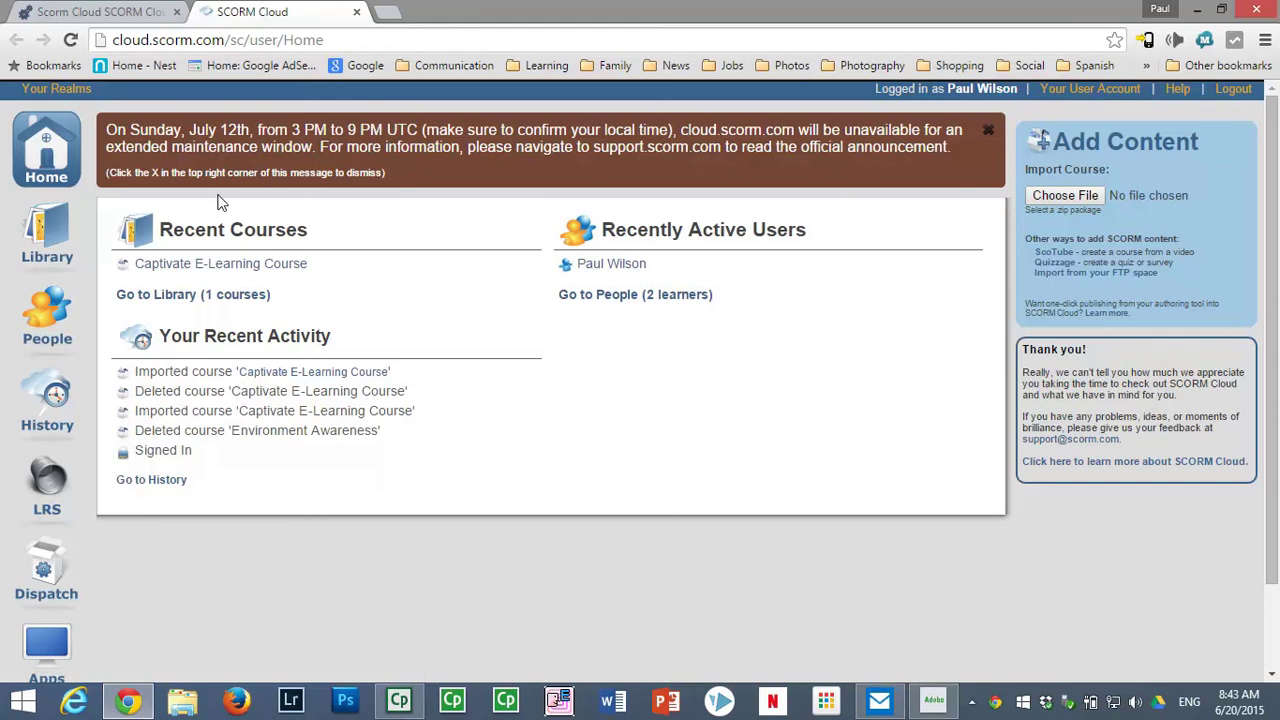
left_click(194, 294)
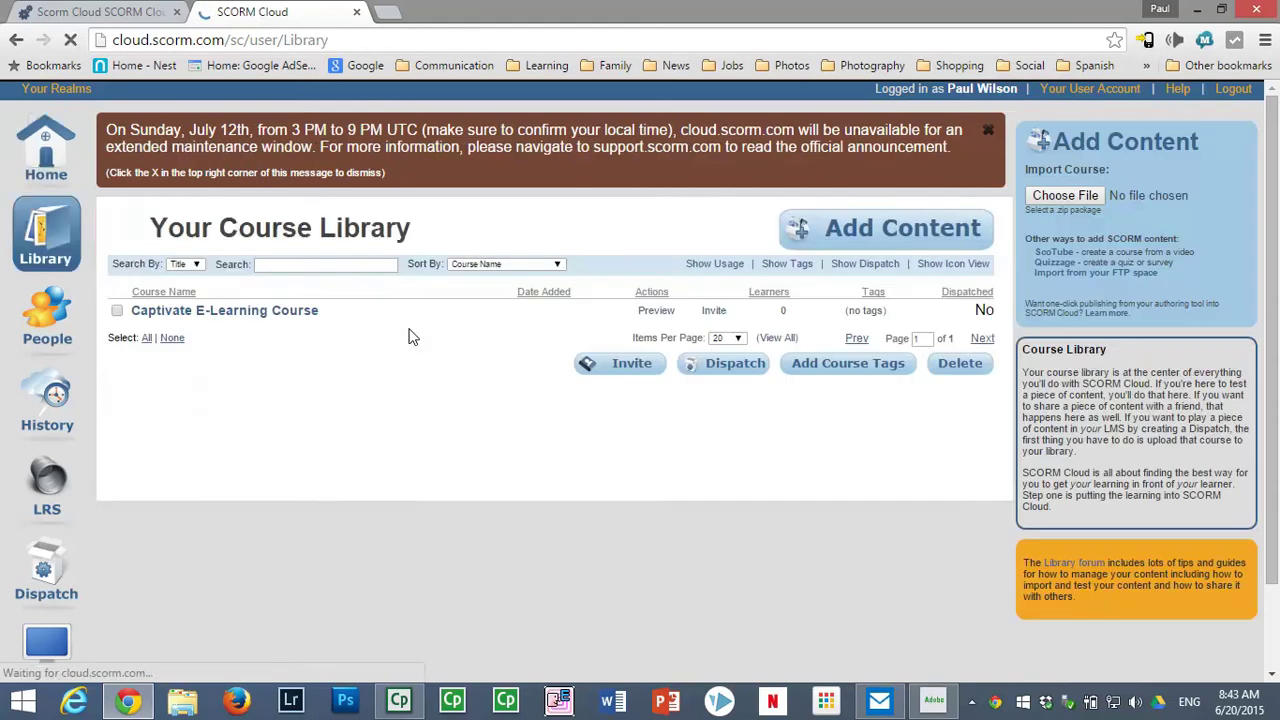
left_click(118, 311)
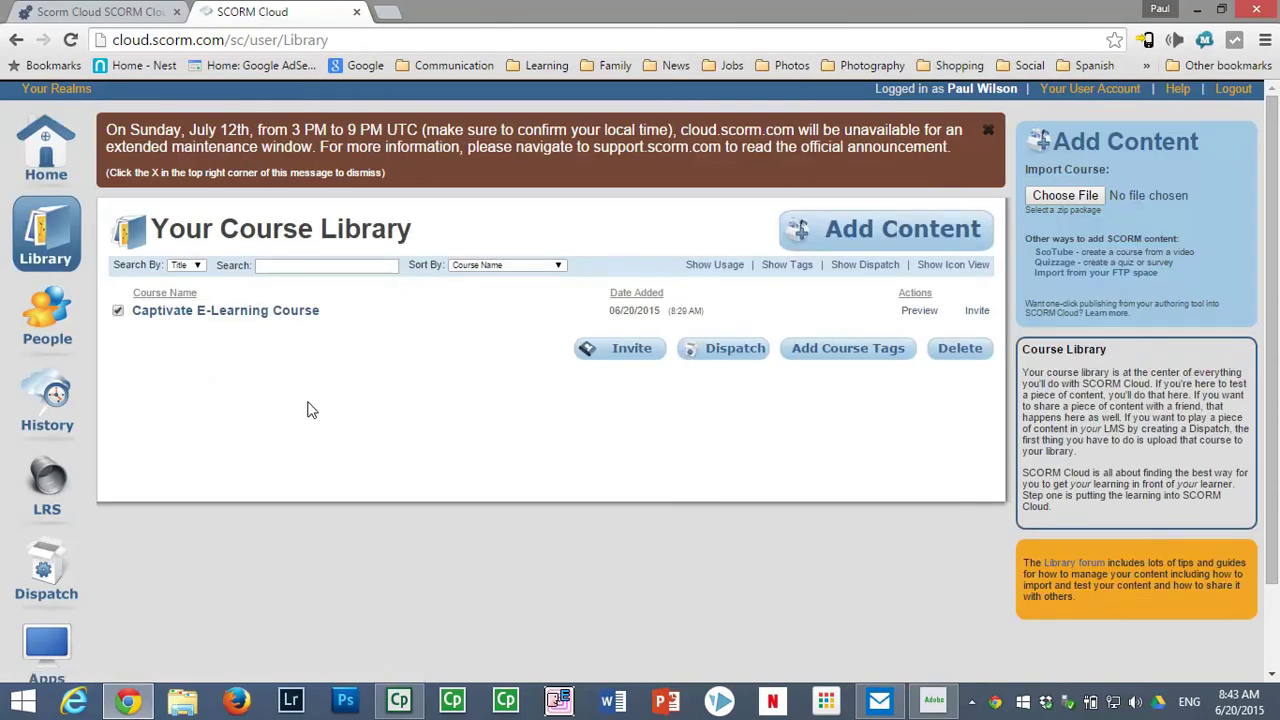
left_click(965, 350)
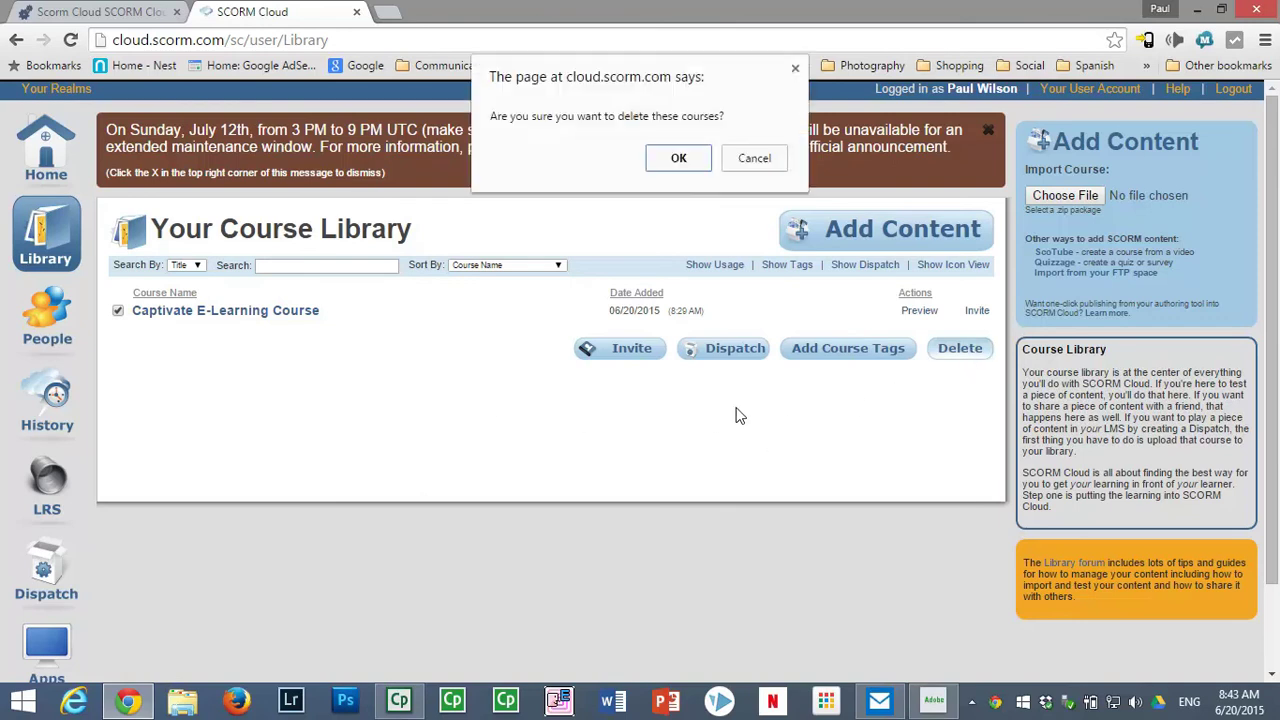
left_click(679, 160)
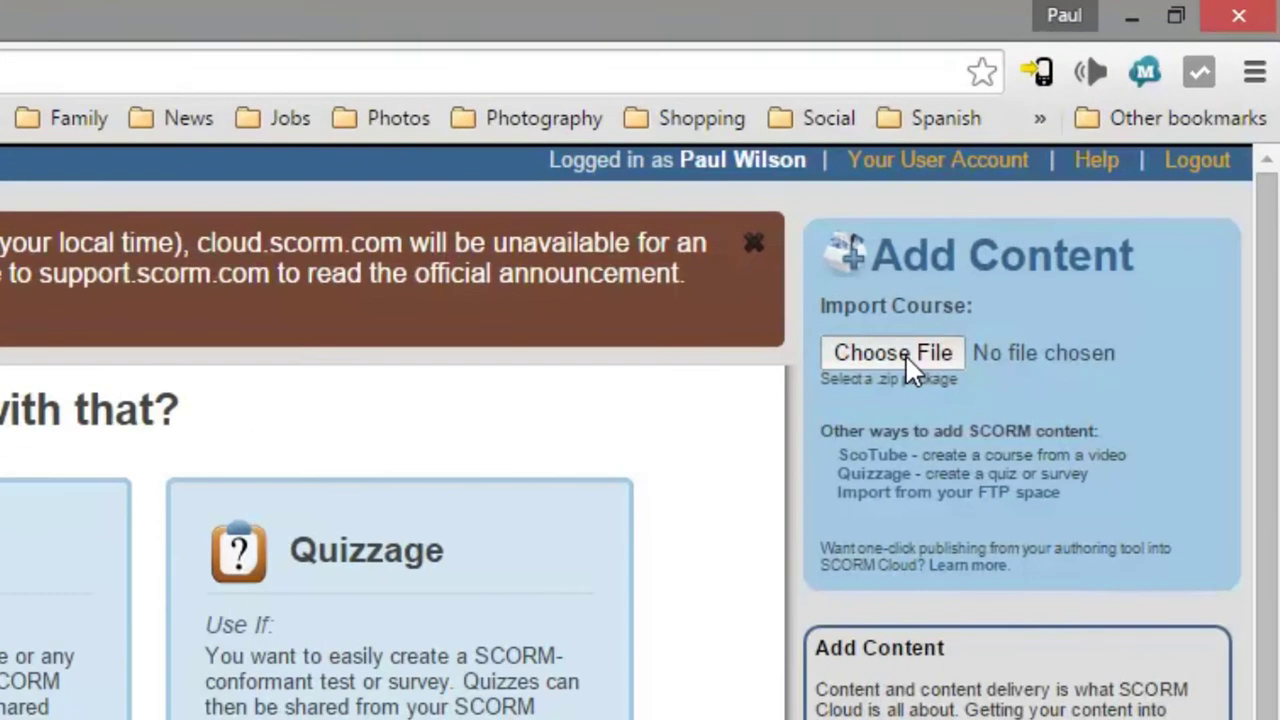
Upload the HR1234 package file from the Desktop through Import Course
left_click(1071, 195)
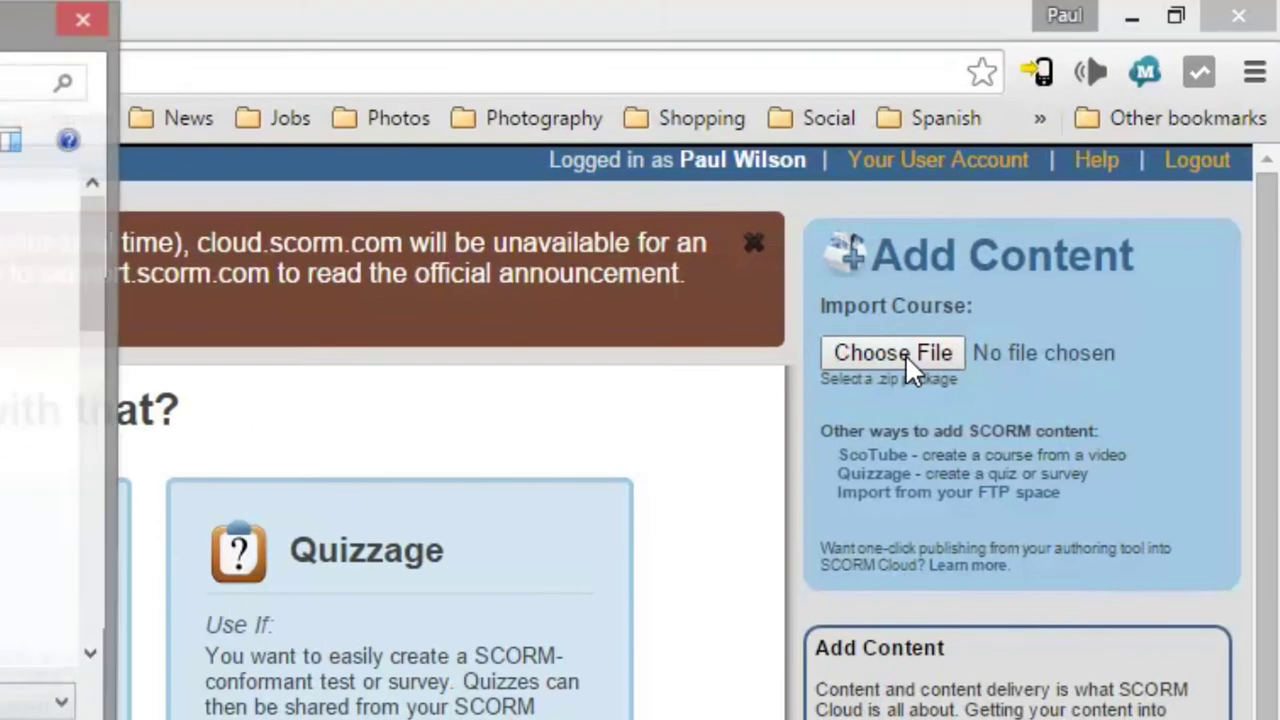
left_click_drag(88, 246, 93, 344)
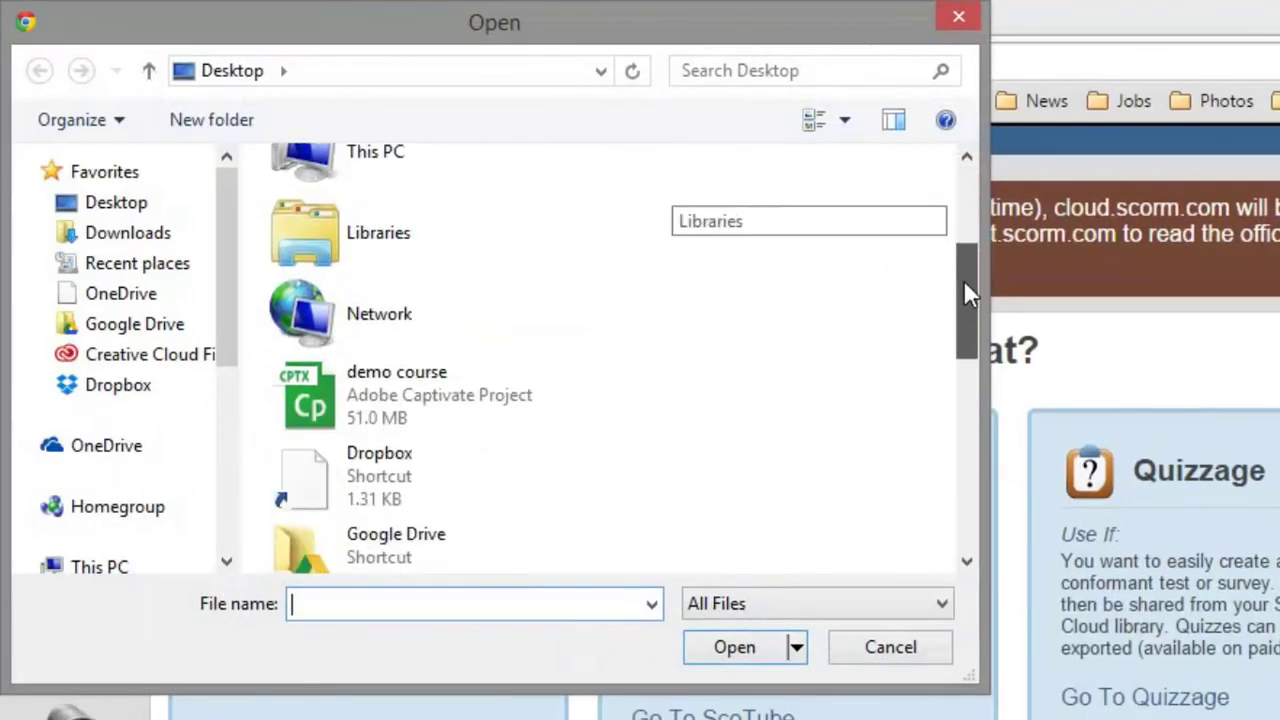
left_click_drag(965, 294, 966, 333)
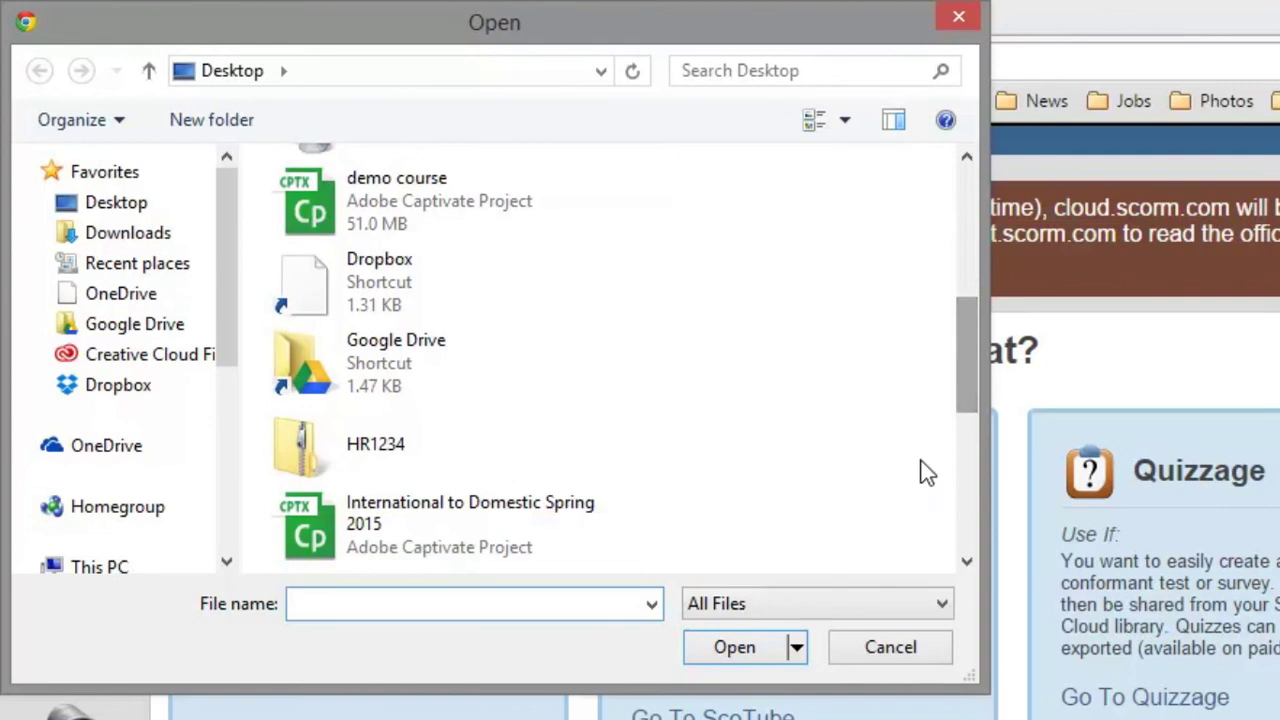
left_click(311, 446)
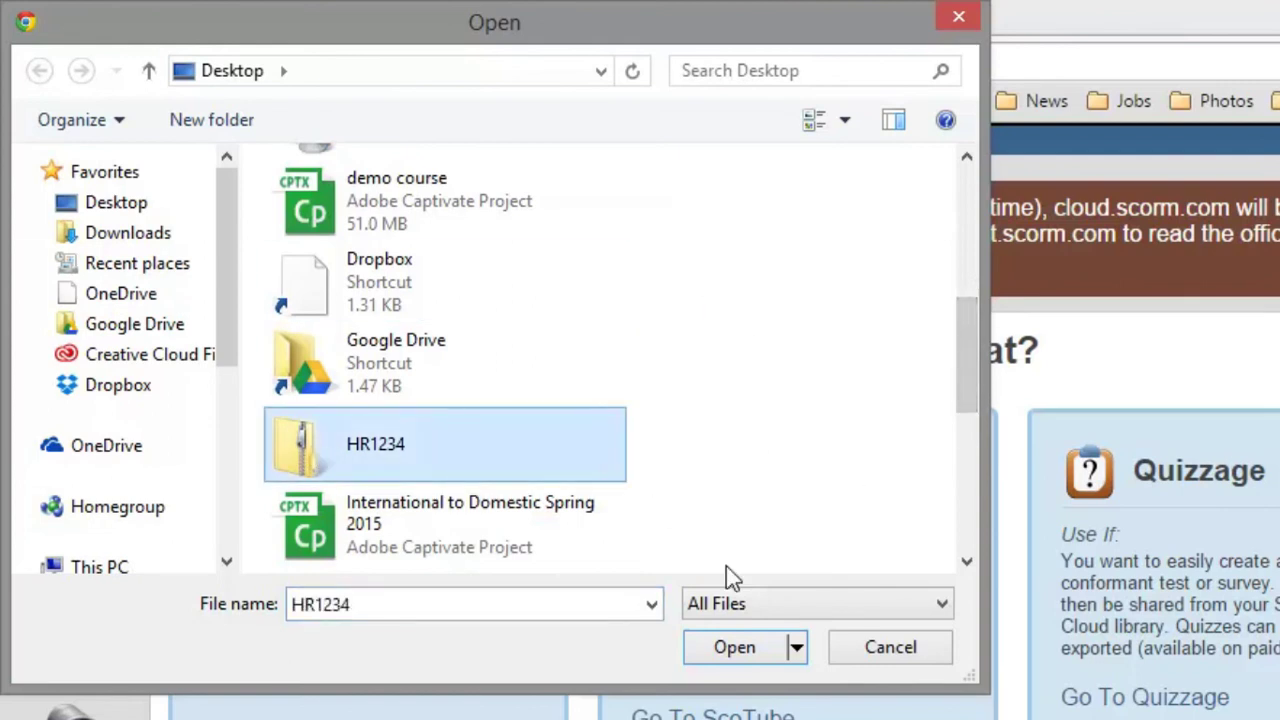
left_click(734, 650)
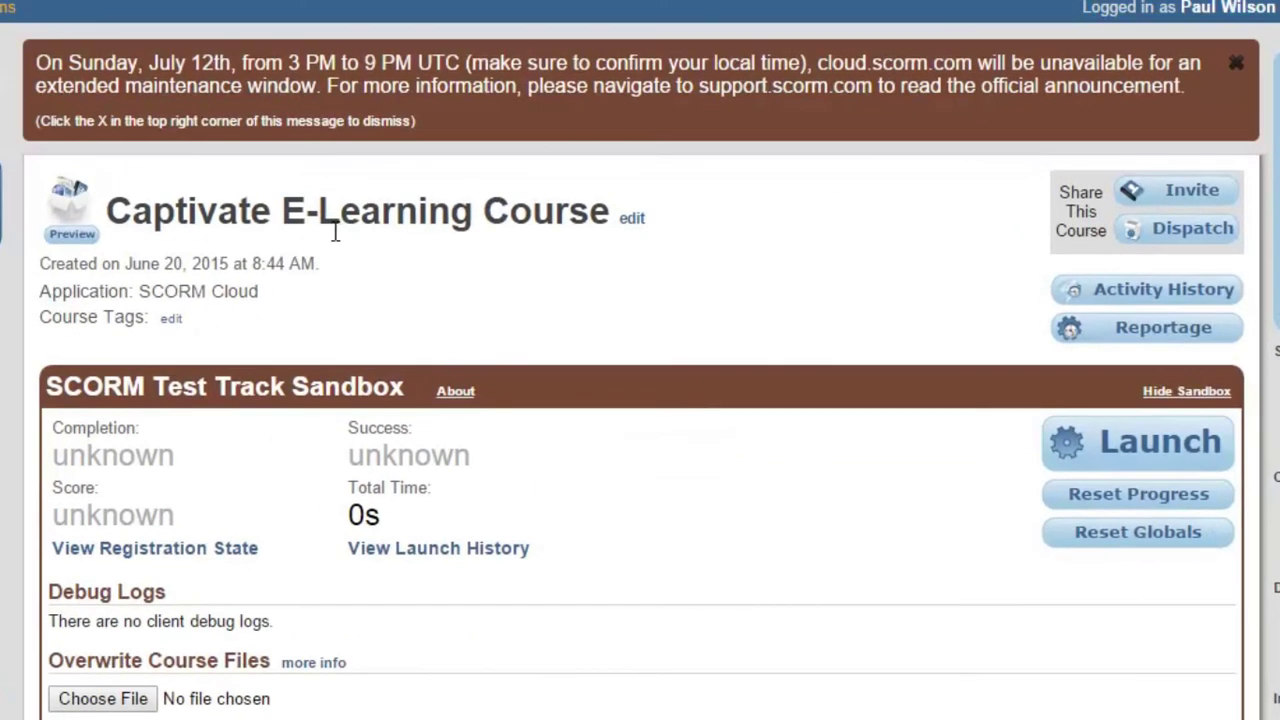
Launch the course, answer Module One's quiz with All of the above, and continue past the 10/10 results
left_click(1170, 453)
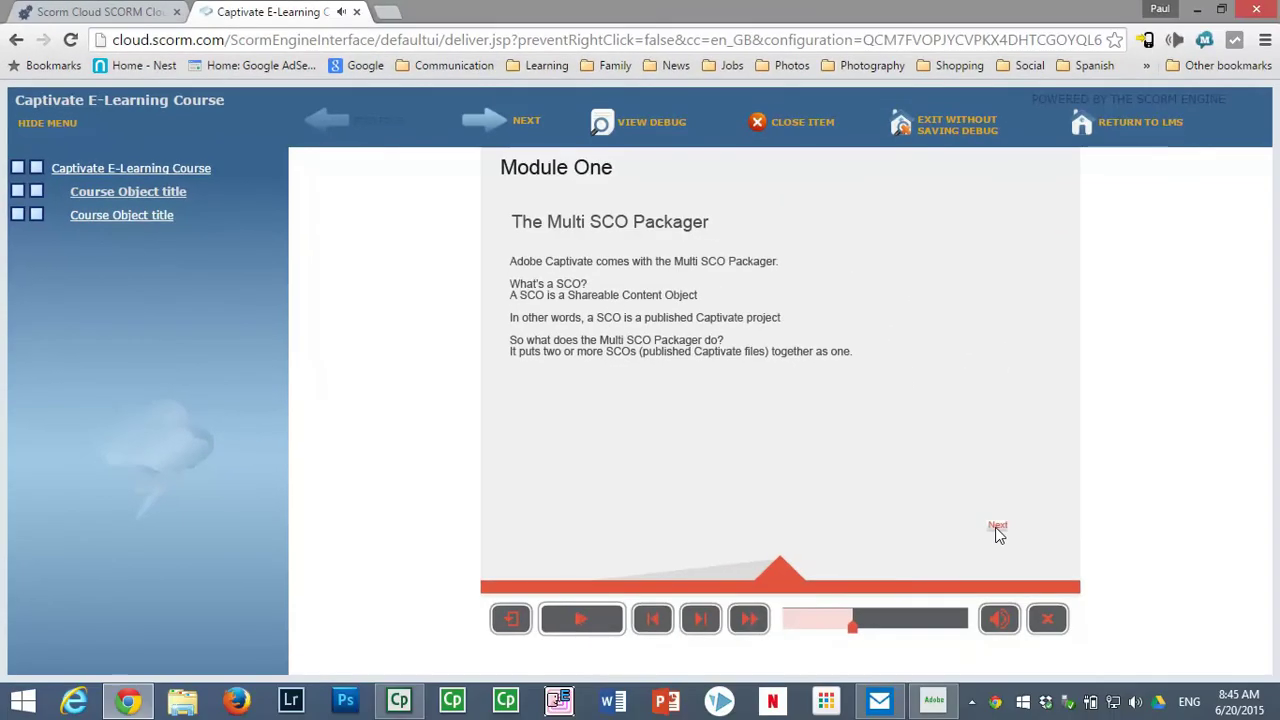
left_click(997, 535)
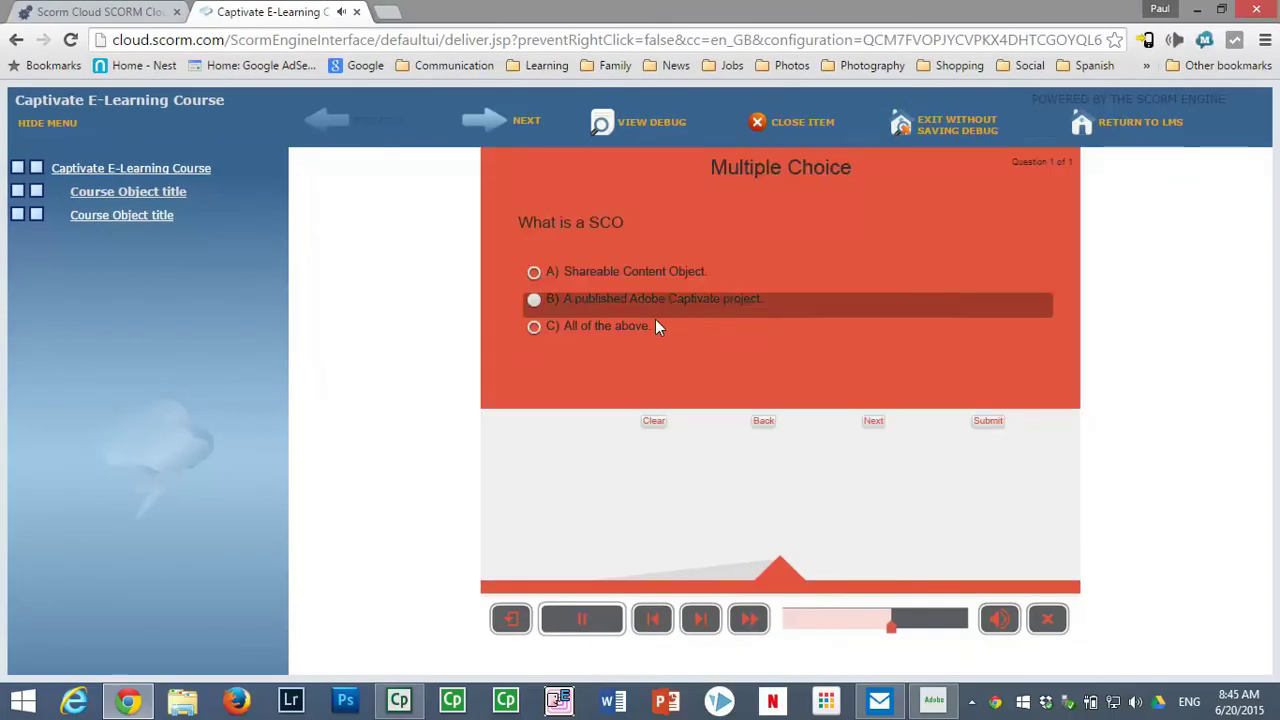
left_click(618, 330)
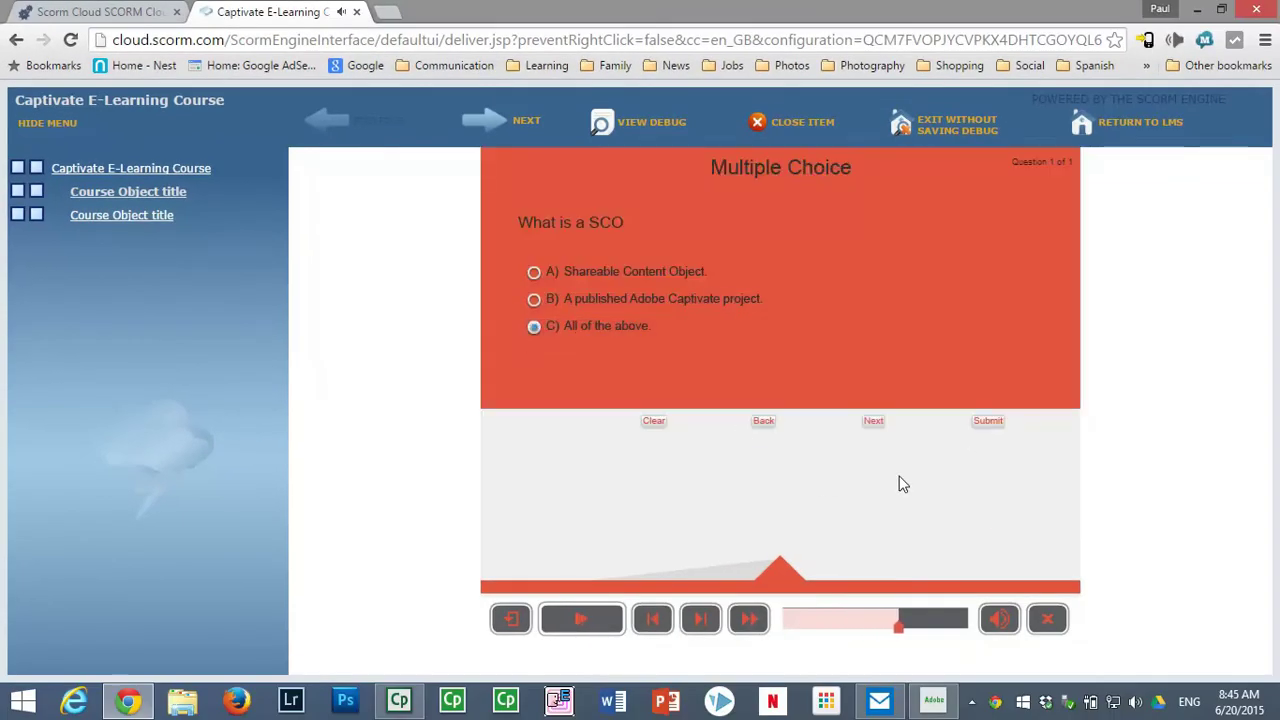
left_click(993, 426)
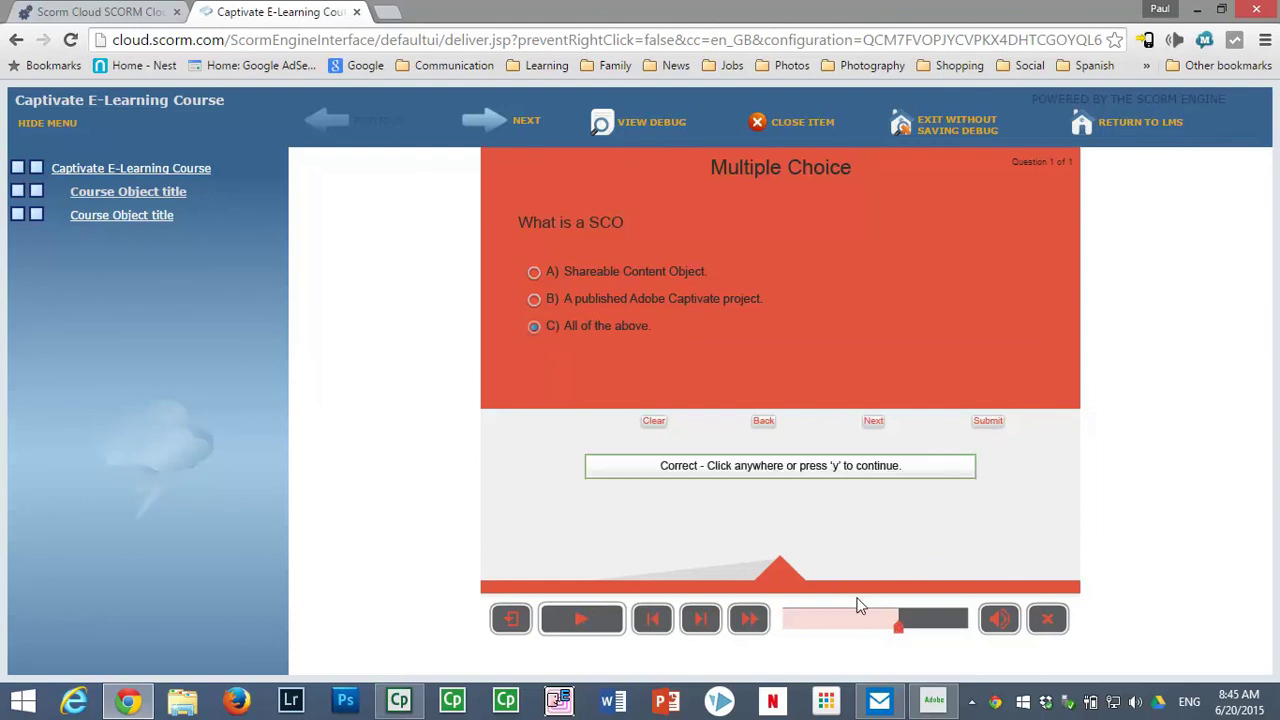
left_click(828, 508)
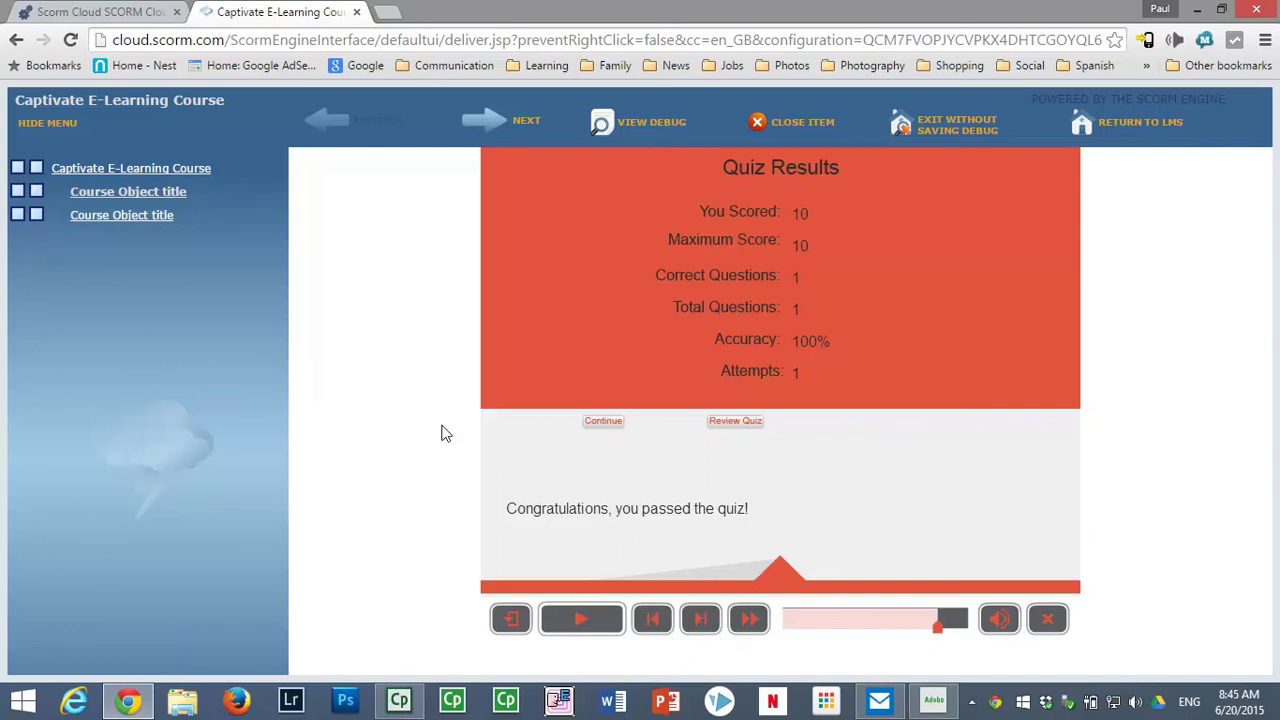
left_click(603, 426)
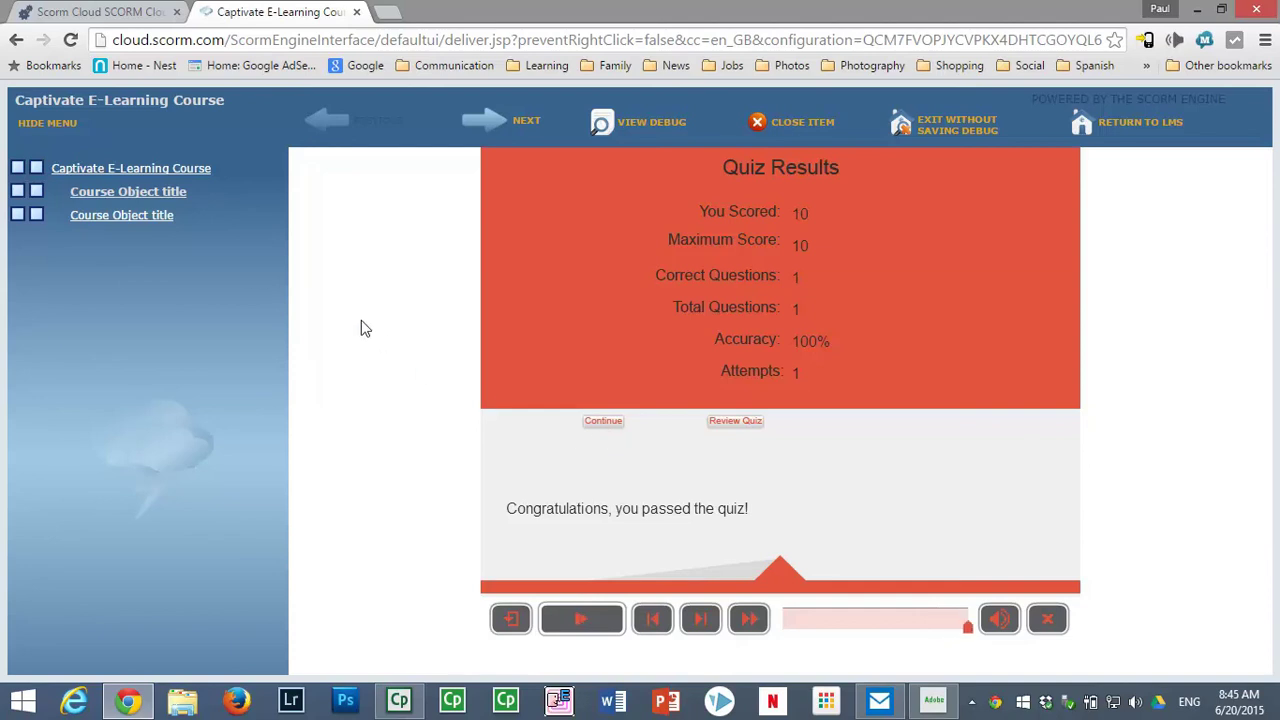
Open Module Two from the course outline and advance through its slides to the quiz question
left_click(170, 195)
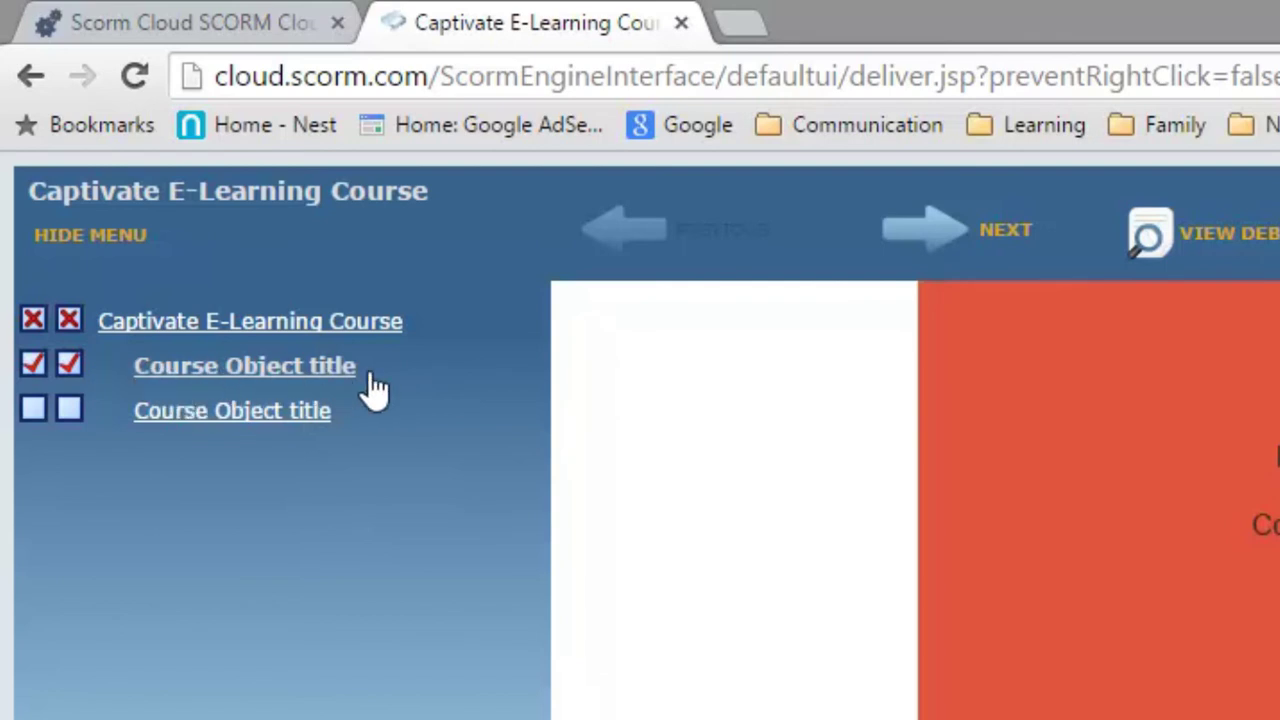
left_click(224, 428)
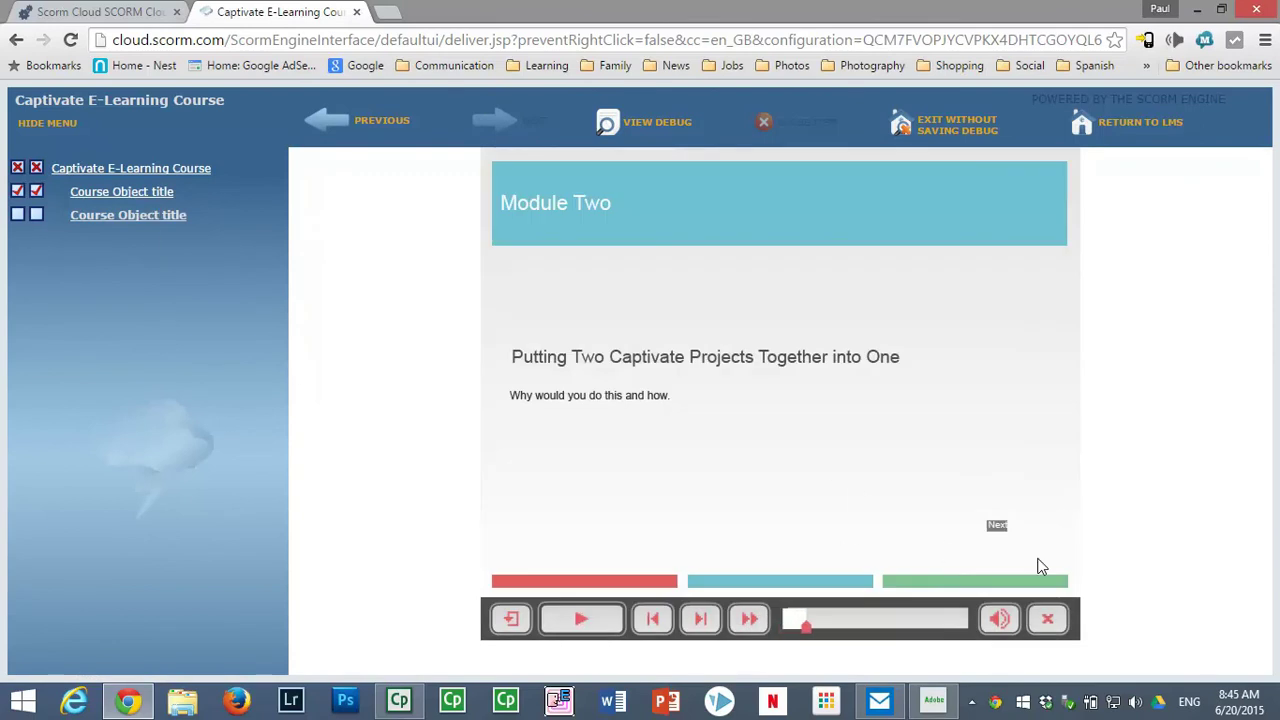
left_click(997, 528)
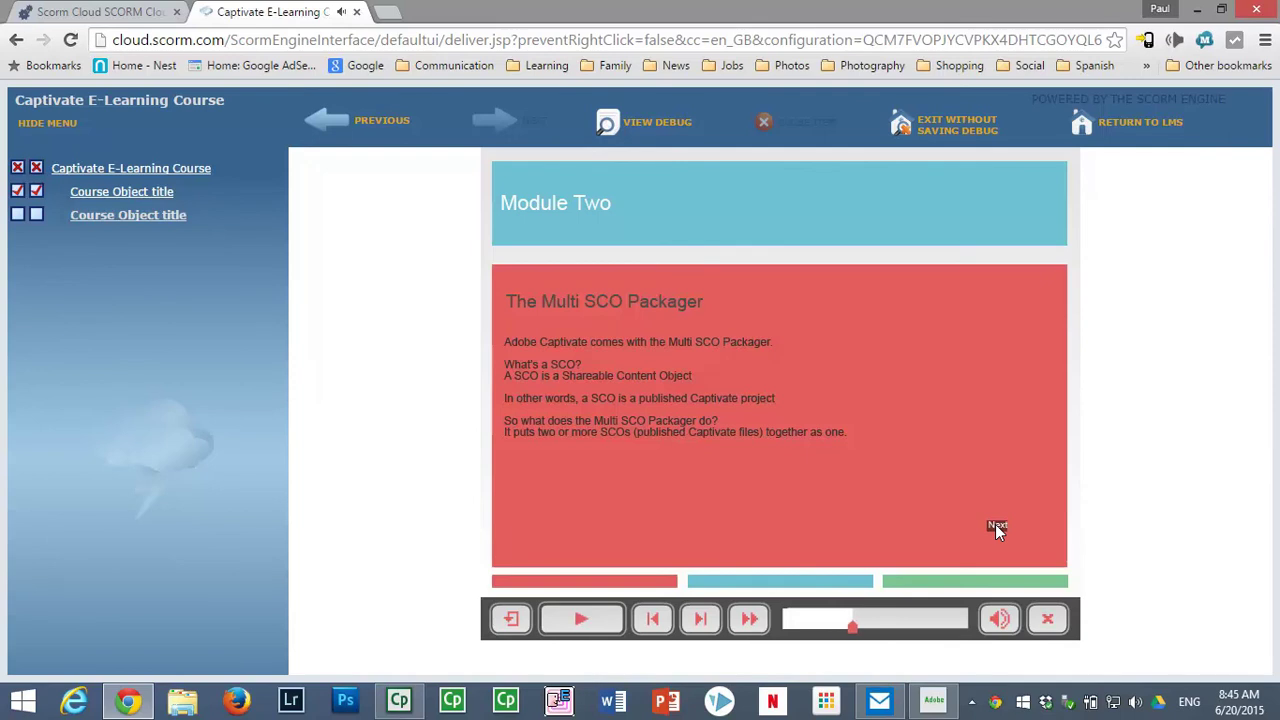
left_click(997, 528)
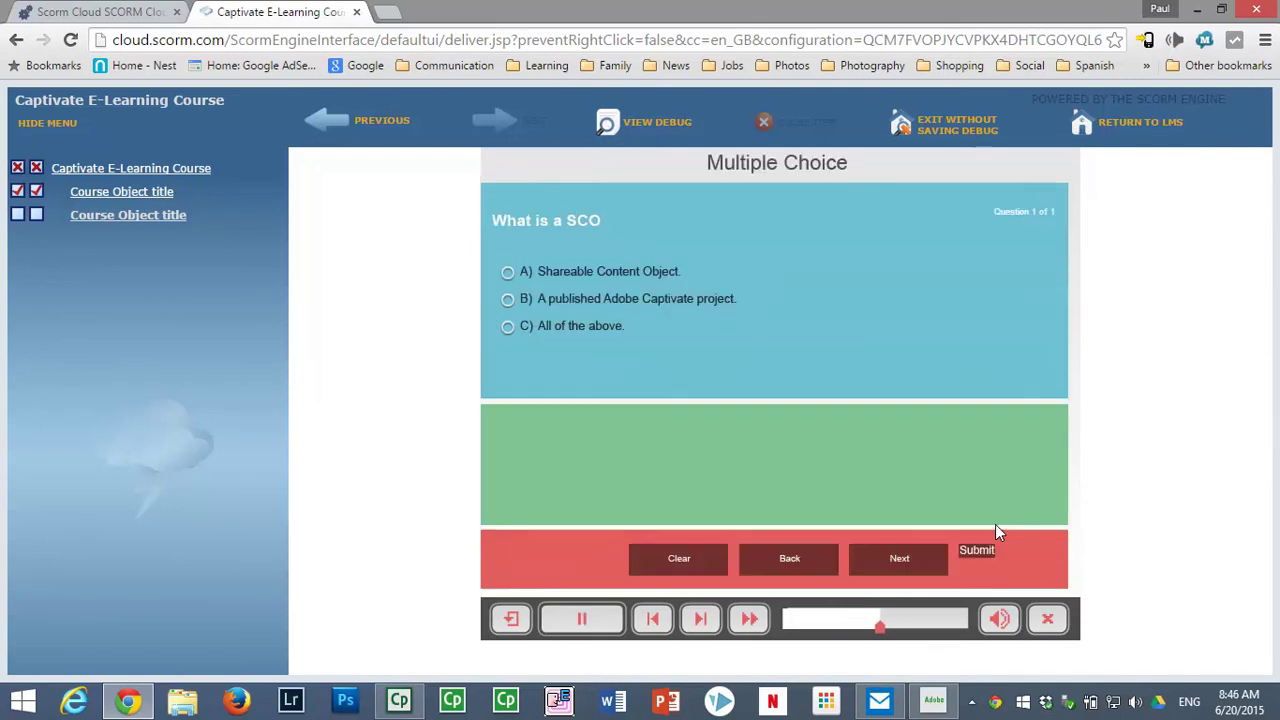
Answer Module Two's quiz with 'All of the above' (option C), passing at 10 of 10, and finish the module
left_click(541, 334)
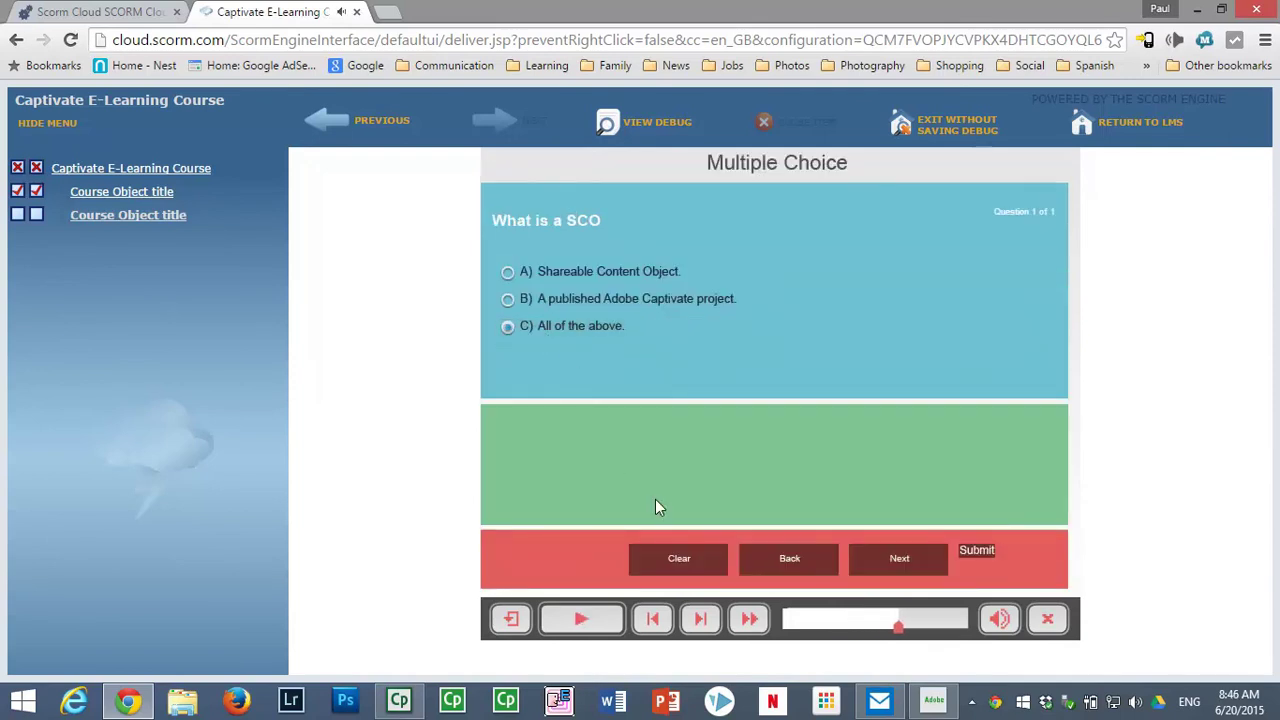
left_click(988, 552)
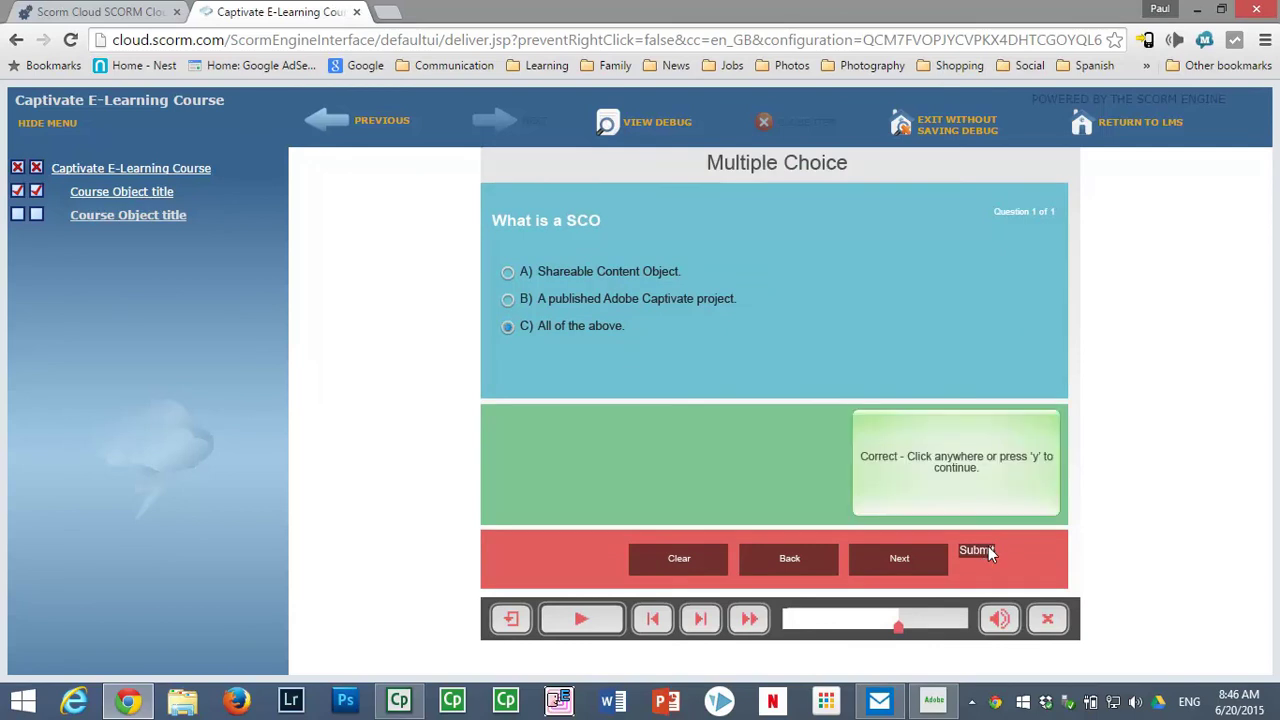
left_click(757, 486)
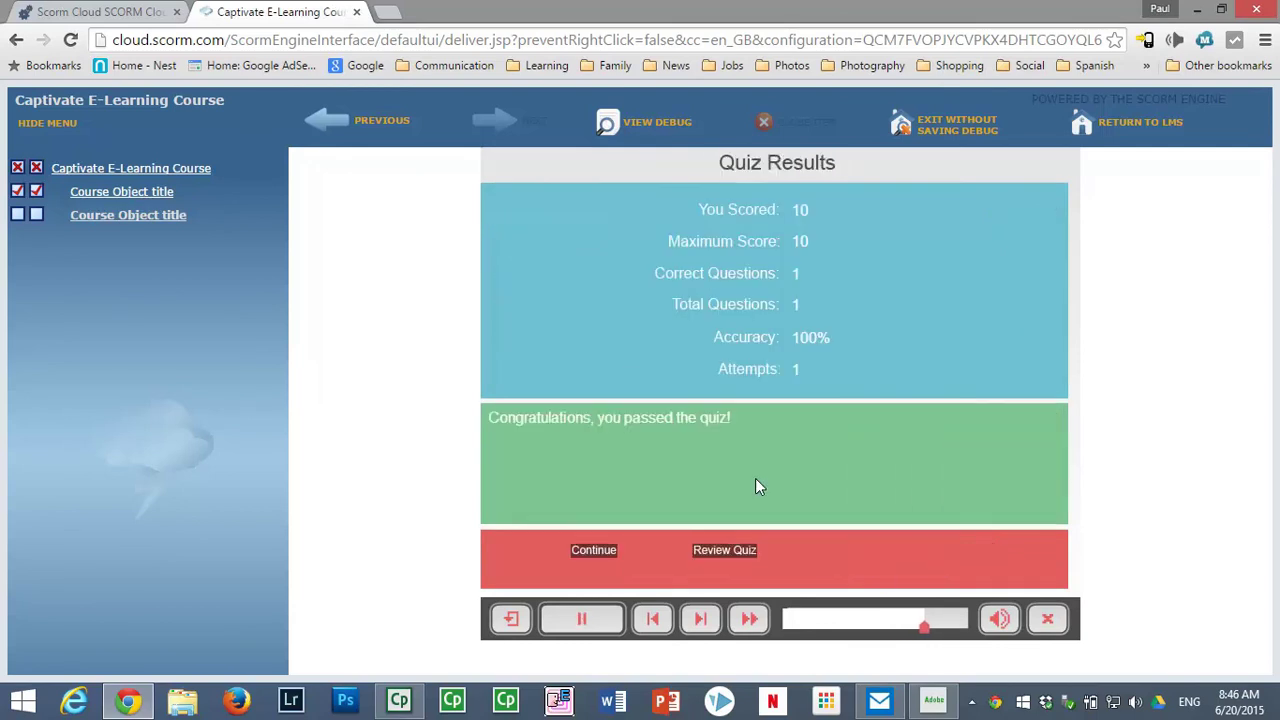
left_click(593, 550)
left_click(100, 170)
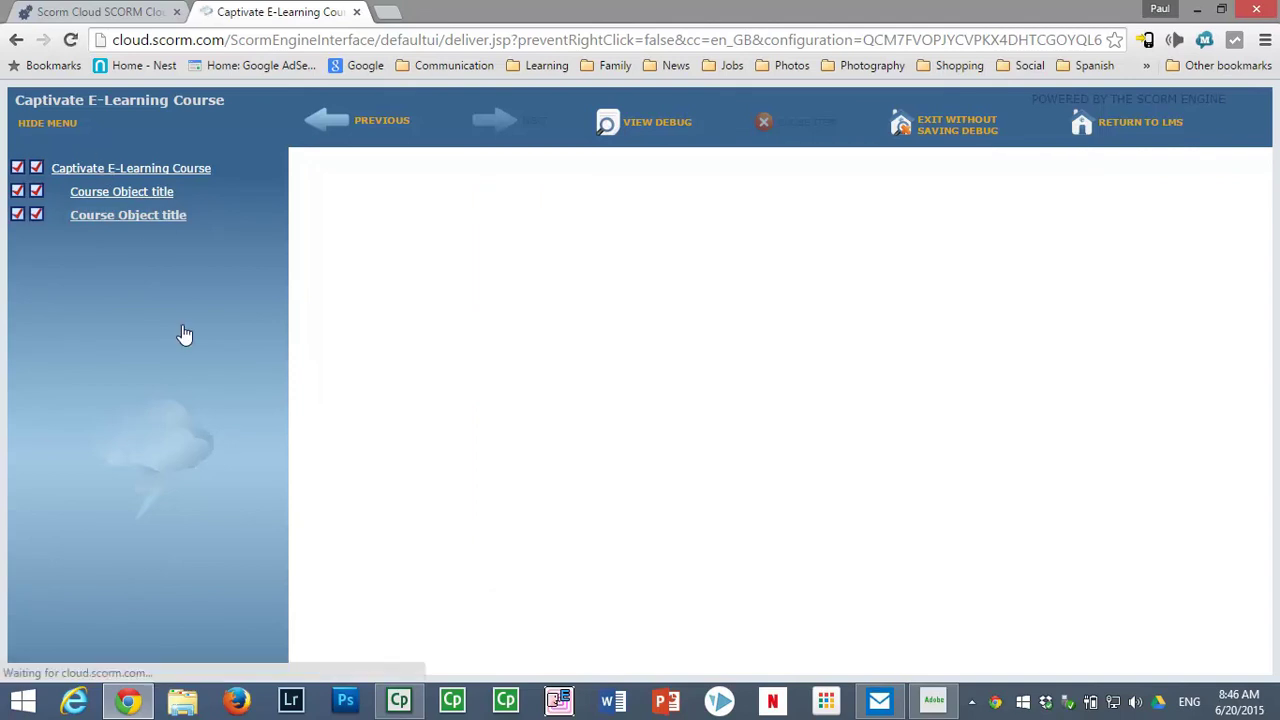